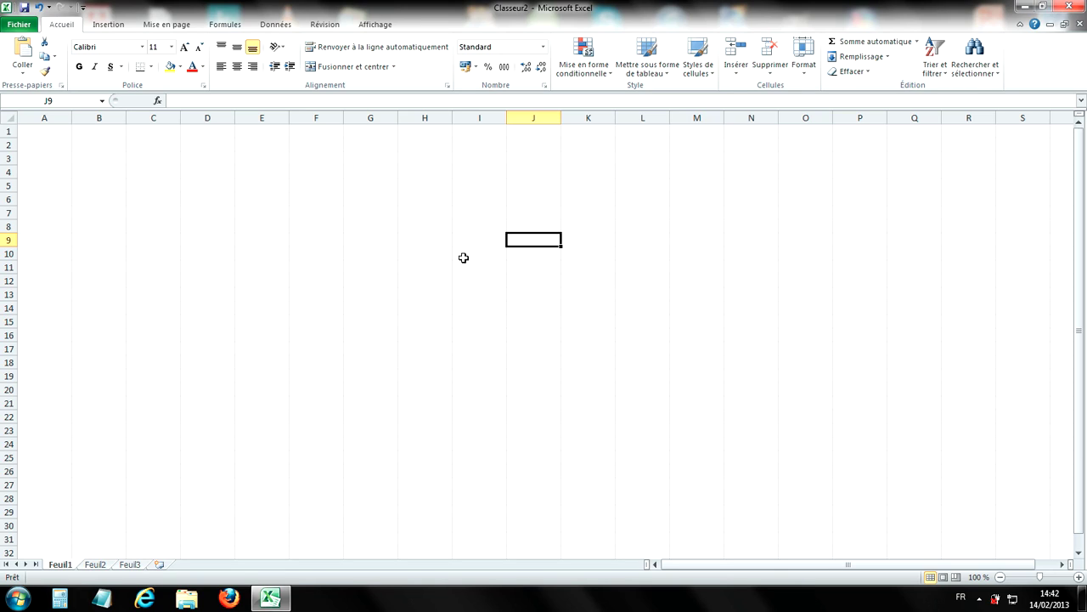
Insert a text box about 11.64 cm wide and 4.5 cm high spanning columns F to K, containing "Texte d'exemple"
{"action": "left_click", "coordinate": [107, 23]}
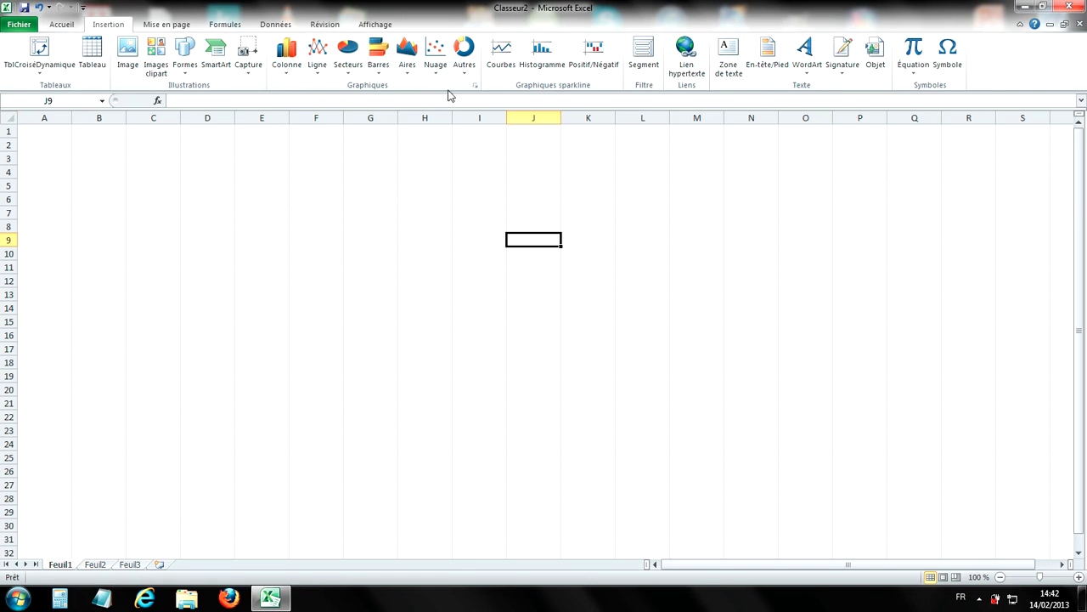
{"action": "left_click", "coordinate": [736, 75]}
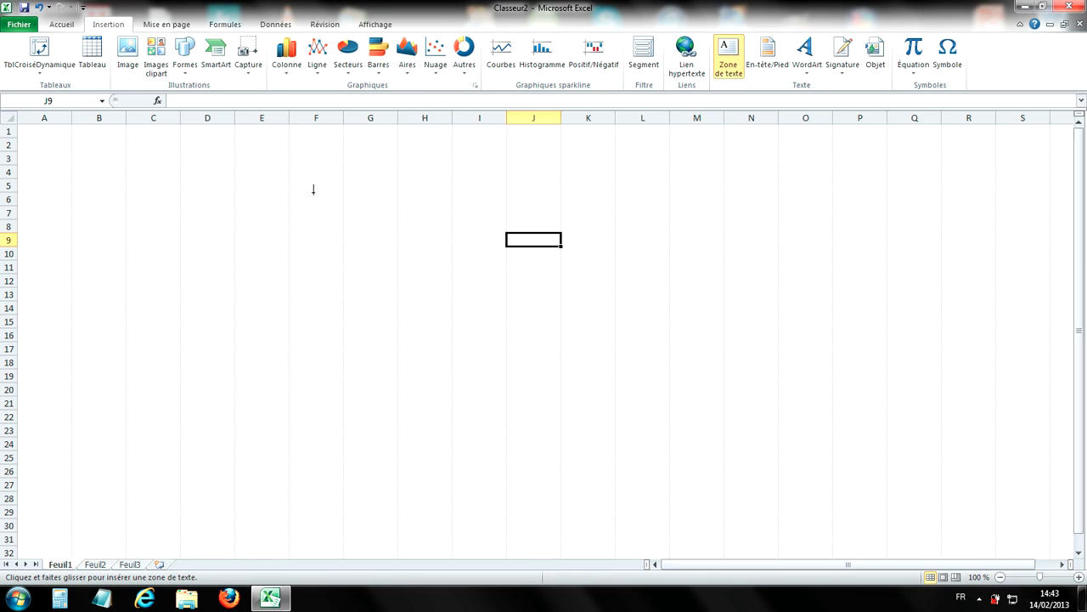
{"action": "mouse_move", "coordinate": [314, 192]}
{"action": "left_mouse_down"}
{"action": "mouse_move", "coordinate": [522, 280]}
{"action": "mouse_move", "coordinate": [575, 323]}
{"action": "mouse_move", "coordinate": [659, 294]}
{"action": "mouse_move", "coordinate": [440, 291]}
{"action": "mouse_move", "coordinate": [634, 301]}
{"action": "mouse_move", "coordinate": [613, 308]}
{"action": "left_mouse_up"}
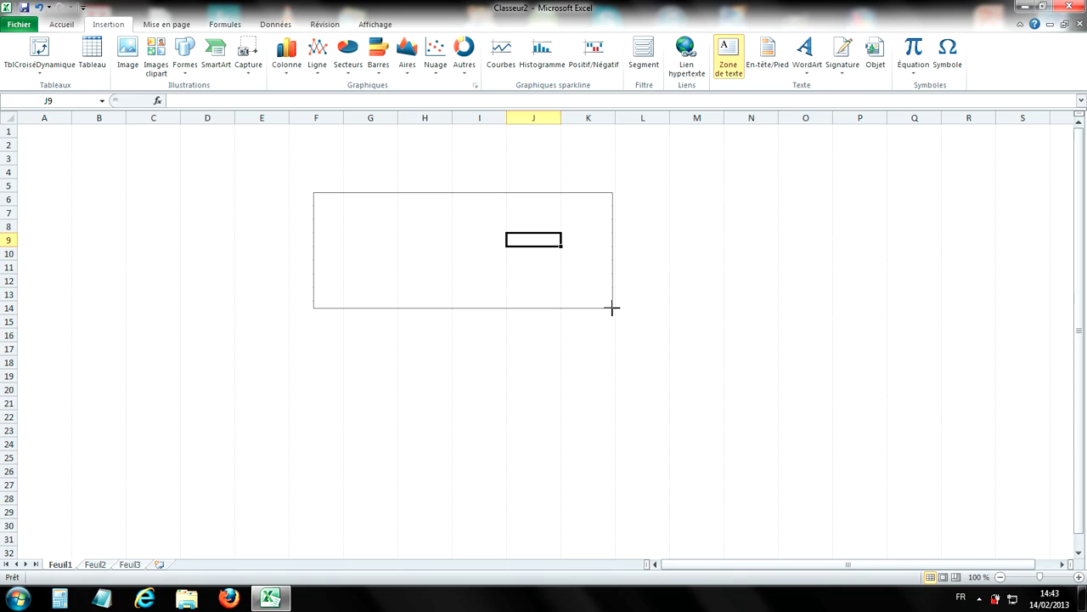
{"action": "left_click_drag", "start_coordinate": [613, 308], "coordinate": [614, 308]}
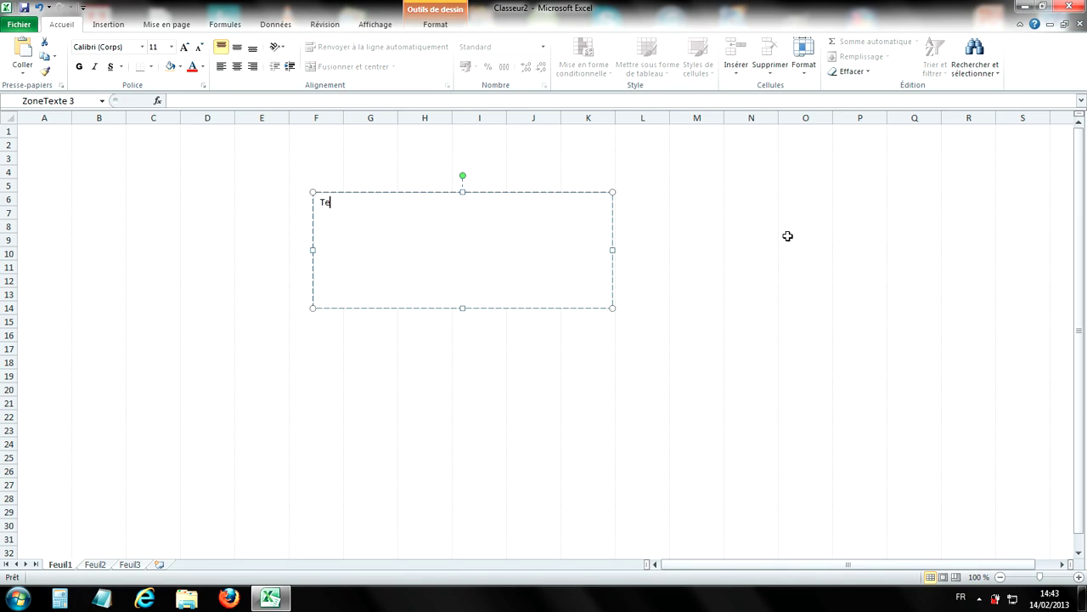
{"action": "type", "text": "te d'exemple"}
Make the text "Texte d'exemple" bold, trying out italic and underline on it and removing both
{"action": "left_click_drag", "start_coordinate": [406, 203], "coordinate": [324, 206]}
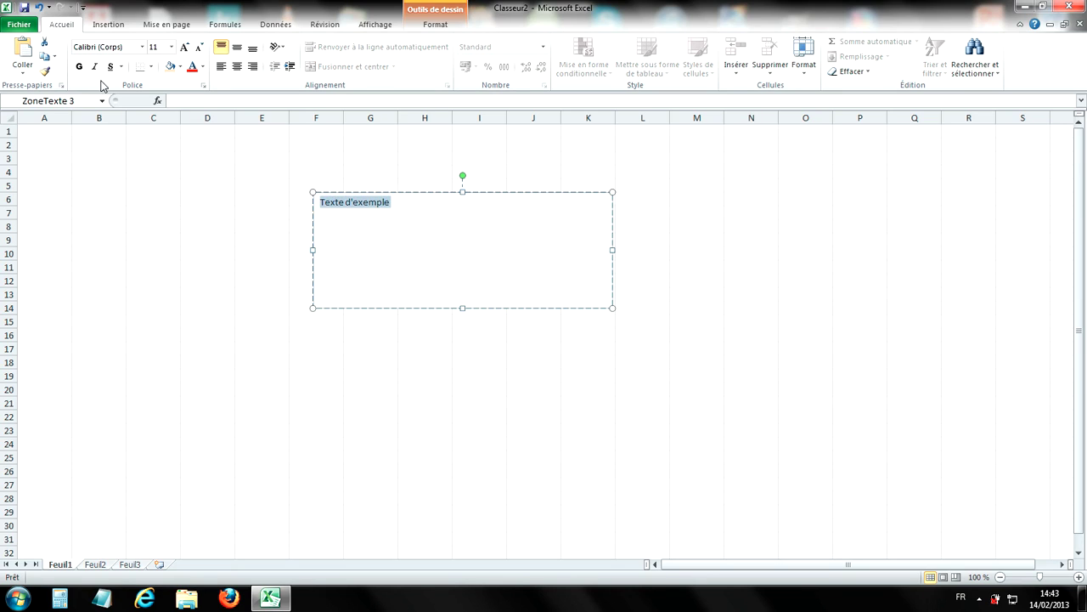
{"action": "left_click", "coordinate": [79, 68]}
{"action": "left_click", "coordinate": [95, 69]}
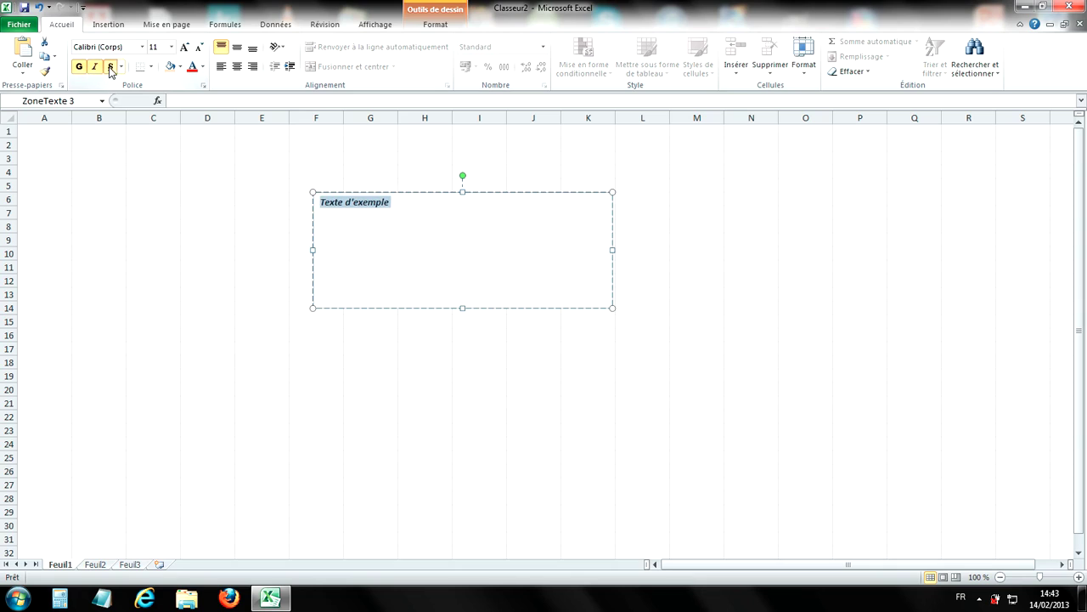
{"action": "left_click", "coordinate": [109, 69]}
{"action": "left_click", "coordinate": [95, 69]}
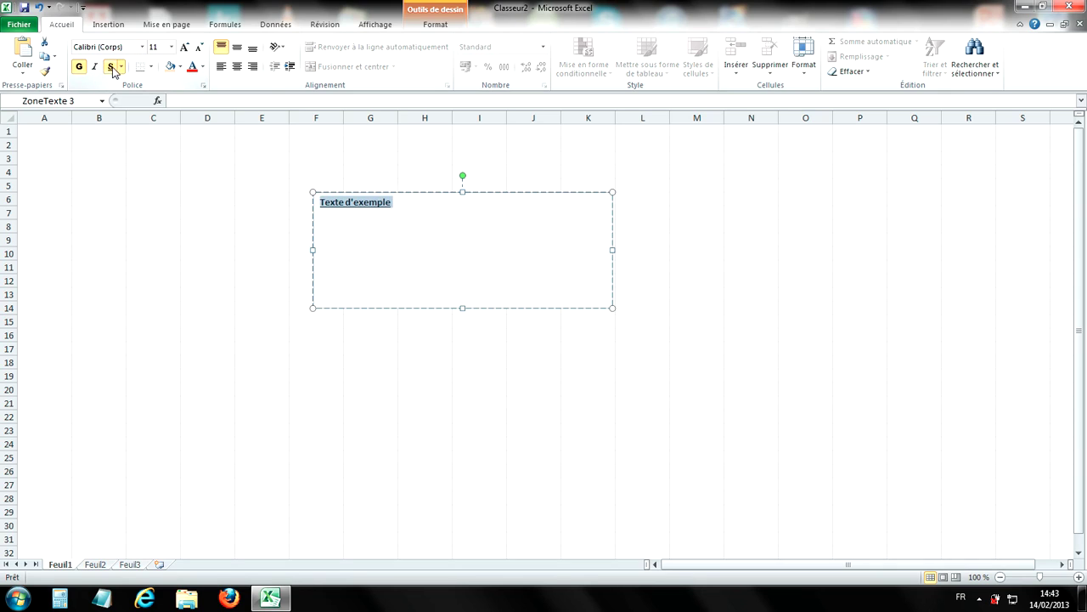
{"action": "left_click", "coordinate": [108, 67]}
Format the selected text in the Aharoni font at size 16 with a red font colour
{"action": "left_click", "coordinate": [143, 47]}
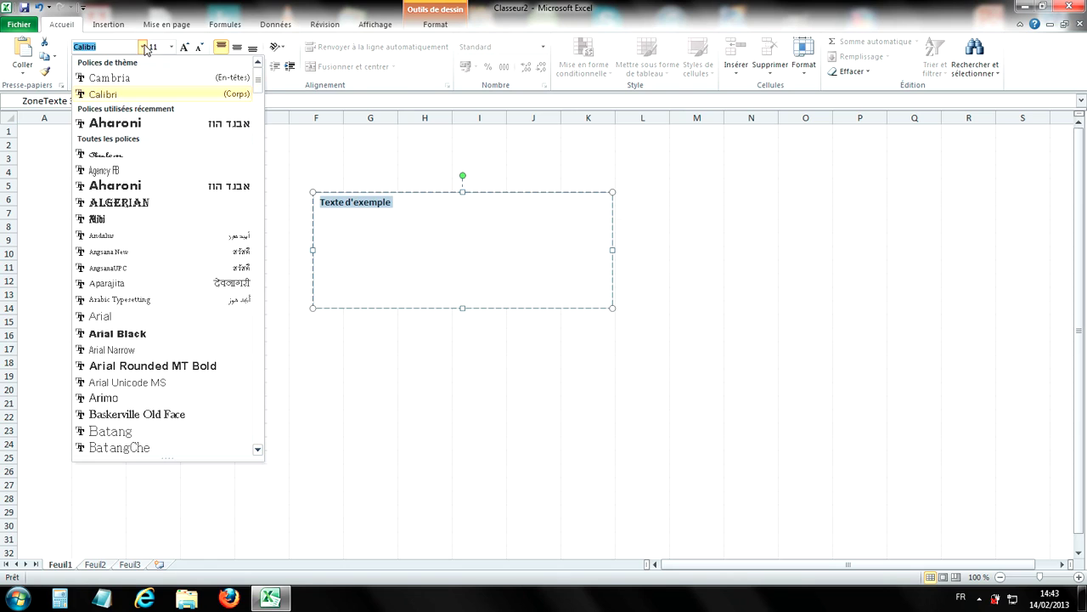
{"action": "left_click", "coordinate": [136, 185]}
{"action": "left_click", "coordinate": [170, 47]}
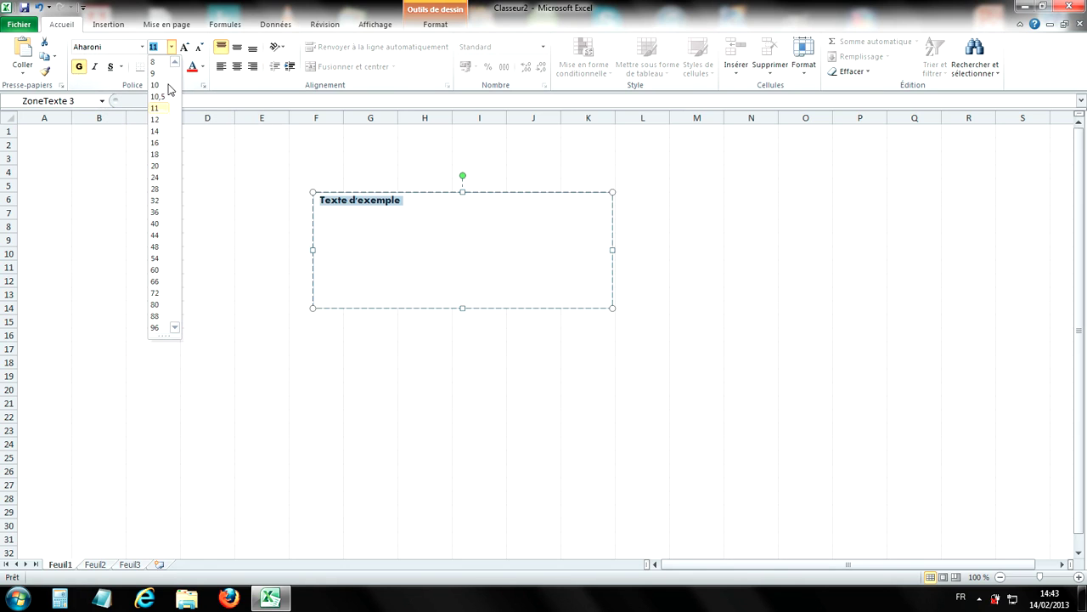
{"action": "left_click", "coordinate": [155, 143]}
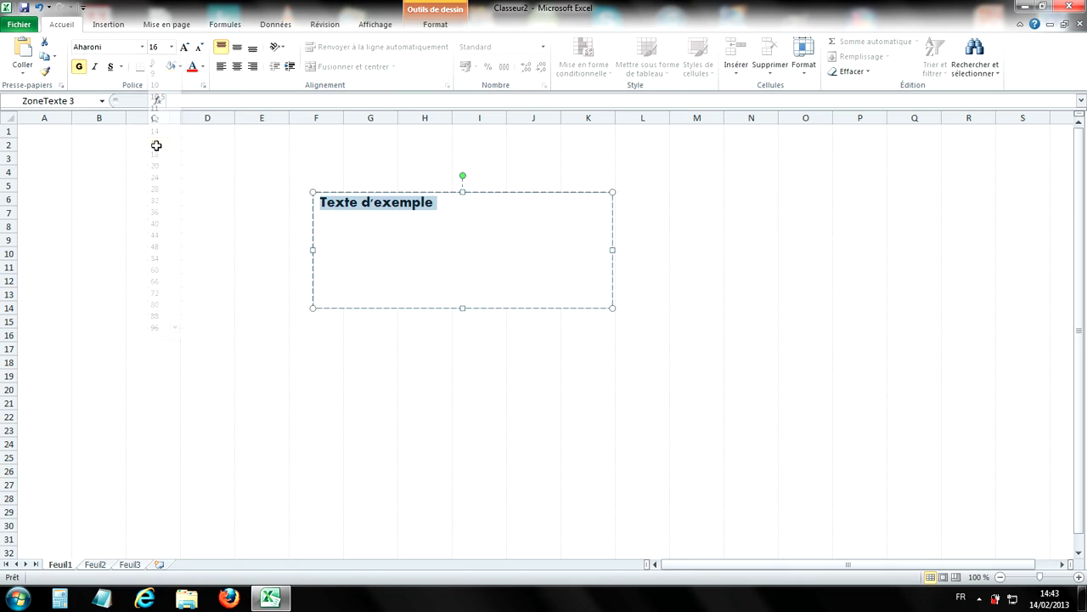
{"action": "left_click", "coordinate": [191, 68]}
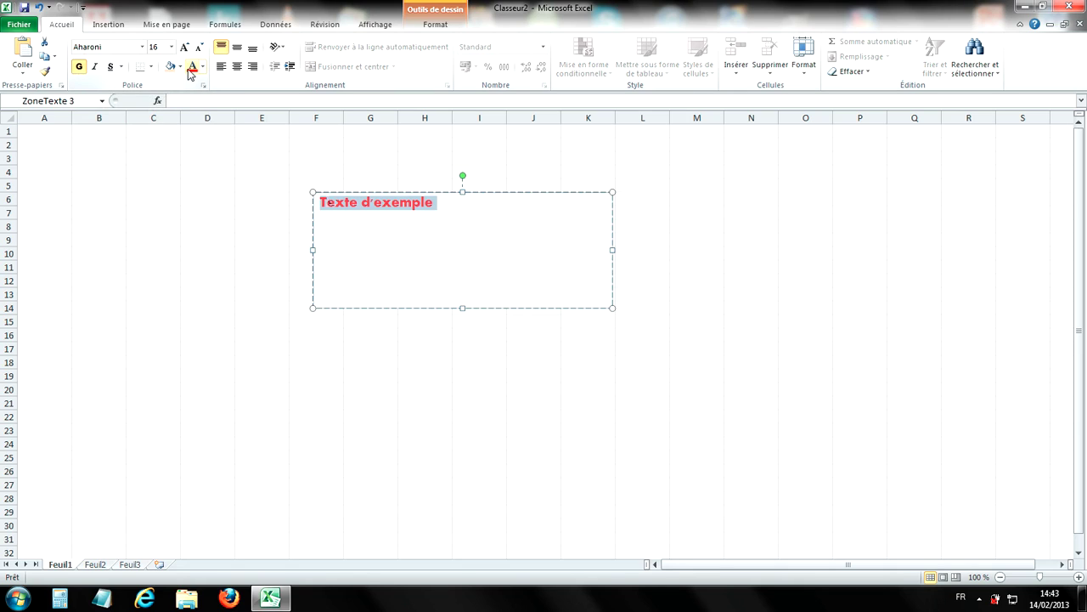
Center the text horizontally and vertically within the text box
{"action": "left_click", "coordinate": [237, 66]}
{"action": "left_click", "coordinate": [240, 50]}
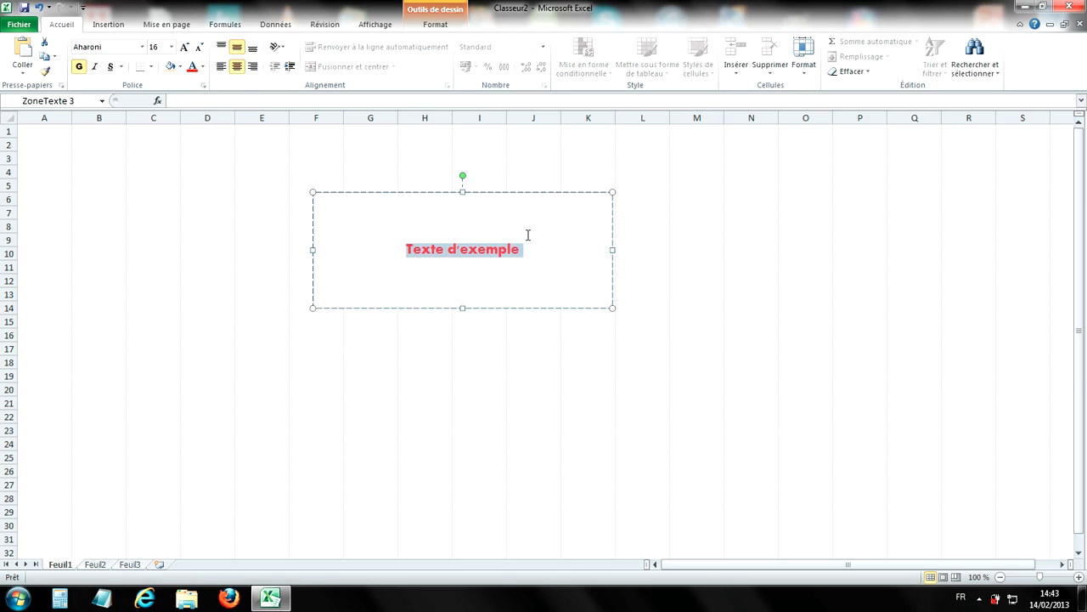
{"action": "left_click", "coordinate": [582, 292]}
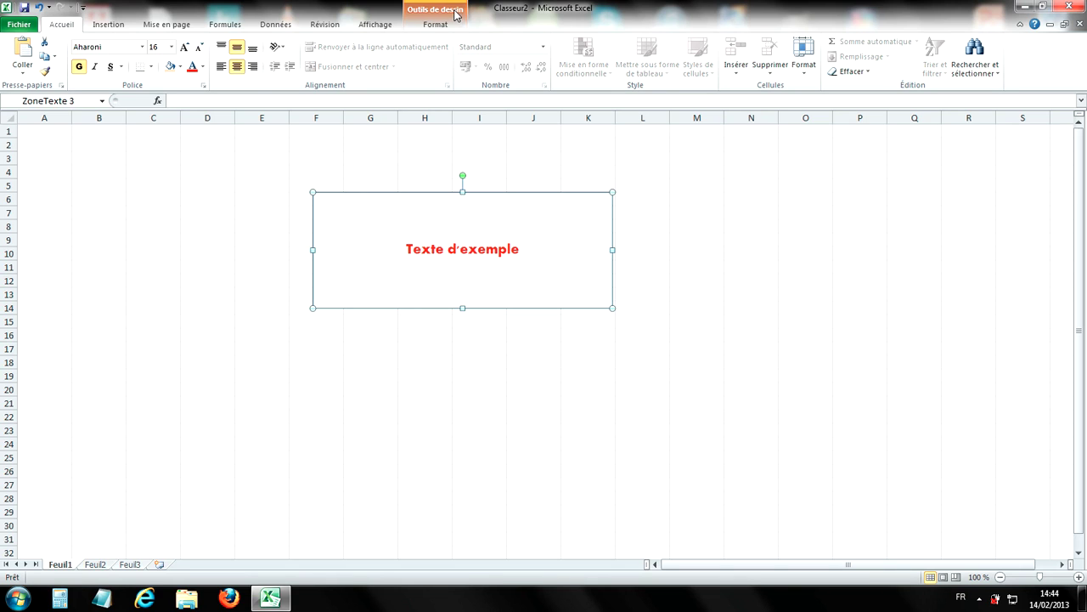
Apply the grey gradient WordArt style to the text in the text box
{"action": "left_click", "coordinate": [435, 27]}
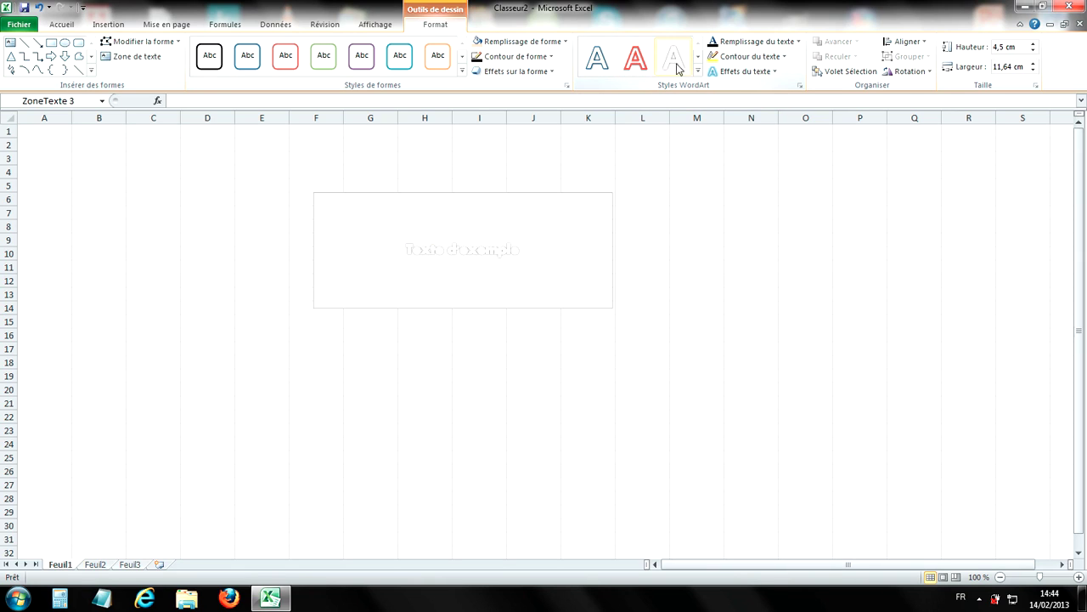
{"action": "left_click", "coordinate": [699, 73]}
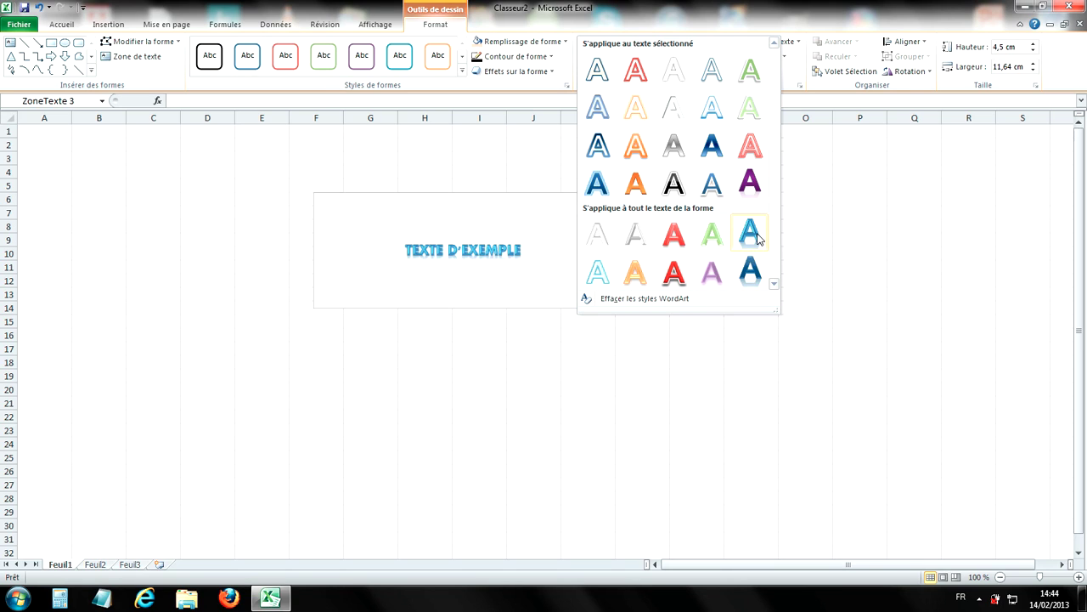
{"action": "left_click", "coordinate": [677, 154]}
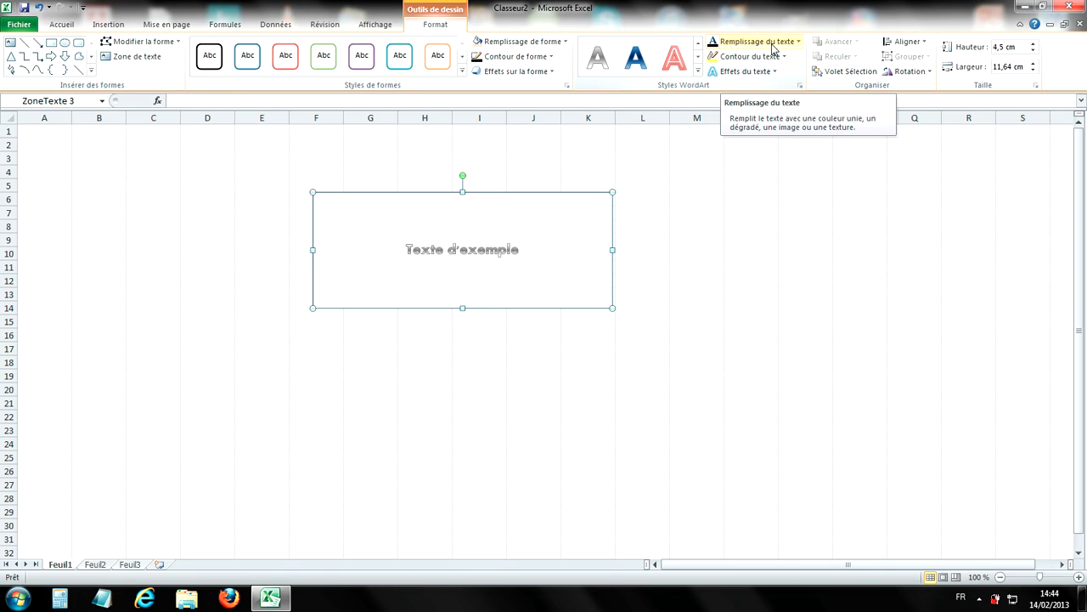
Enlarge the text "Texte d'exemple" to font size 40 and reselect the text box as a whole
{"action": "left_click_drag", "start_coordinate": [528, 250], "coordinate": [412, 249]}
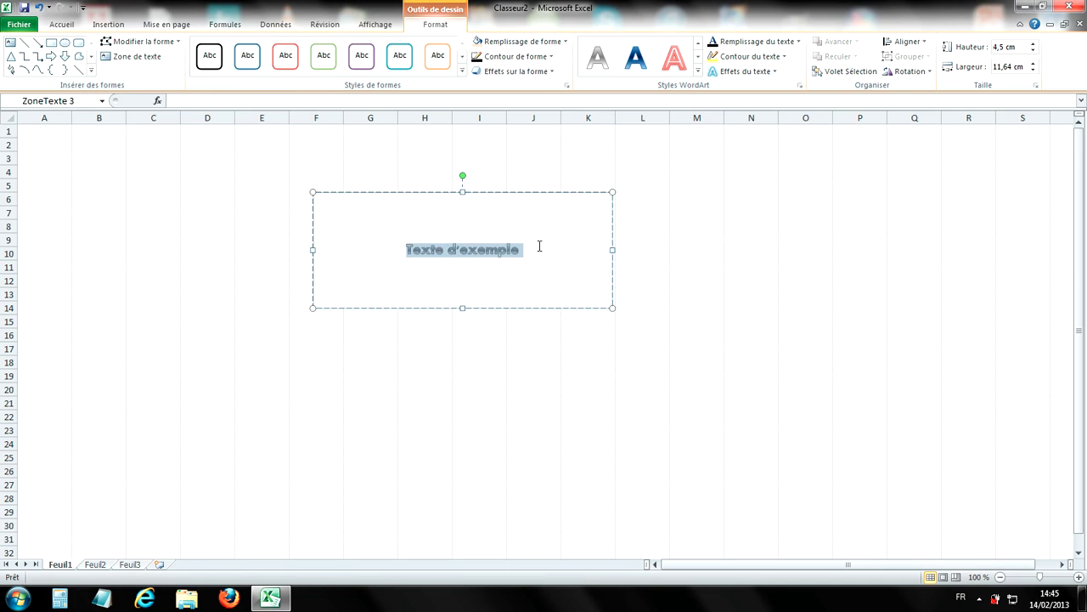
{"action": "left_click", "coordinate": [63, 25]}
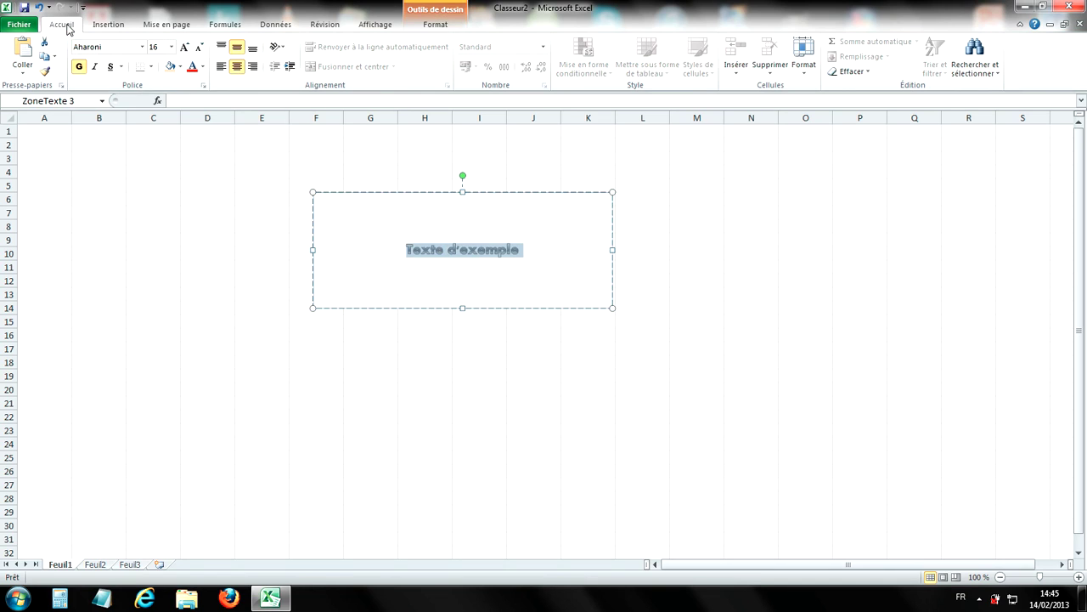
{"action": "left_click", "coordinate": [171, 47]}
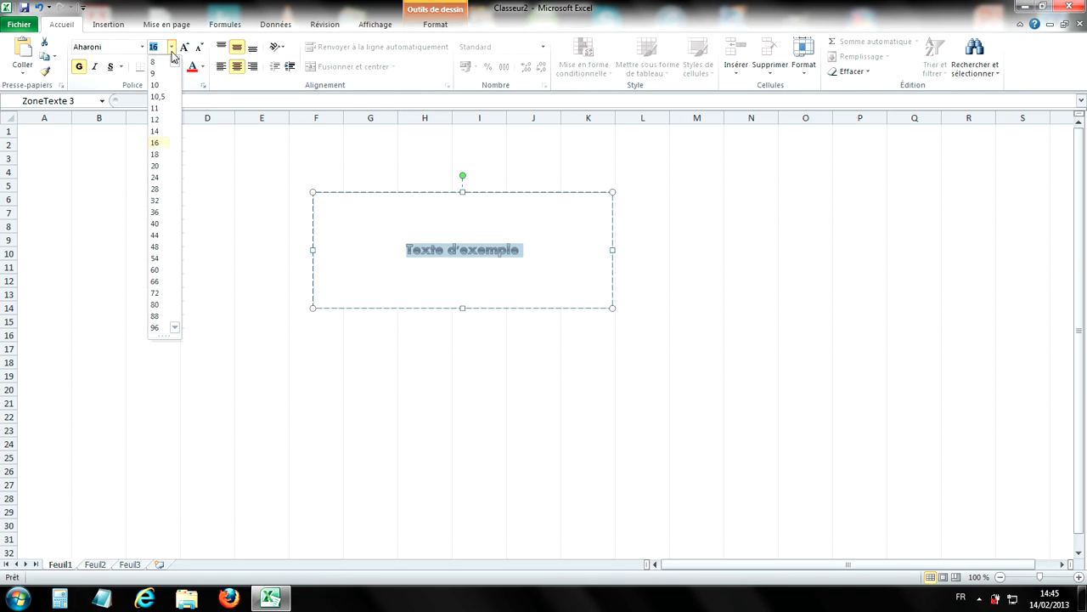
{"action": "left_click", "coordinate": [160, 227]}
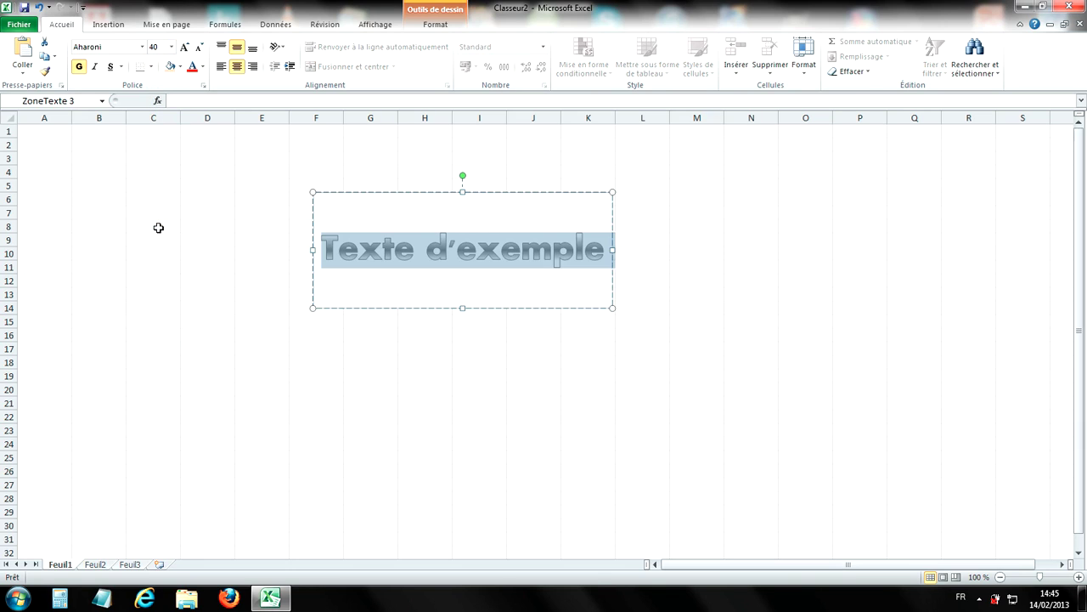
{"action": "left_click", "coordinate": [609, 297]}
{"action": "left_click", "coordinate": [599, 311]}
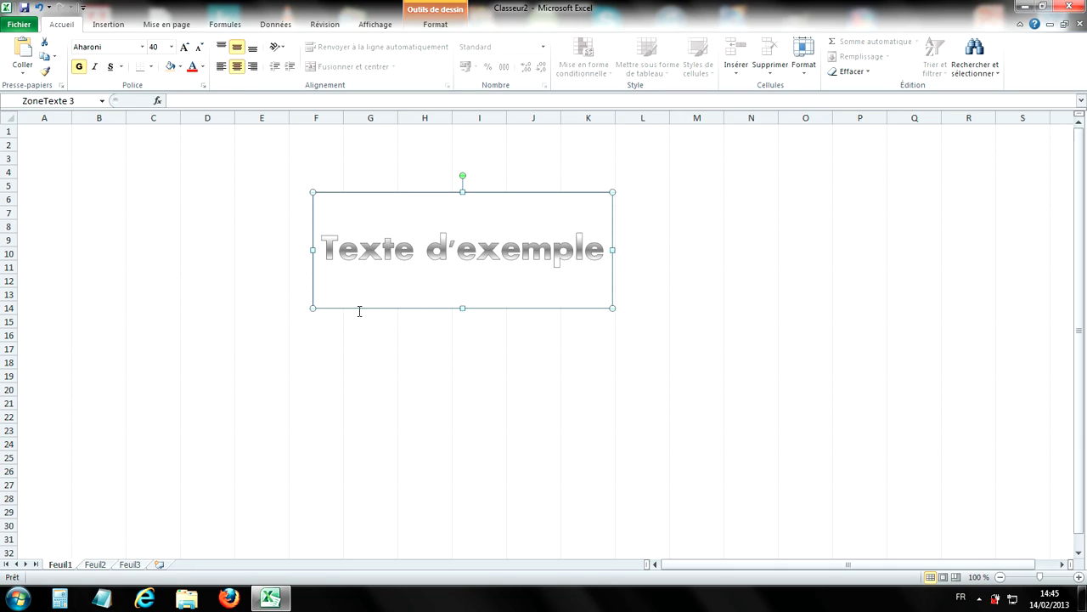
Give the text box's text a black fill and a light green outline
{"action": "left_click", "coordinate": [434, 24]}
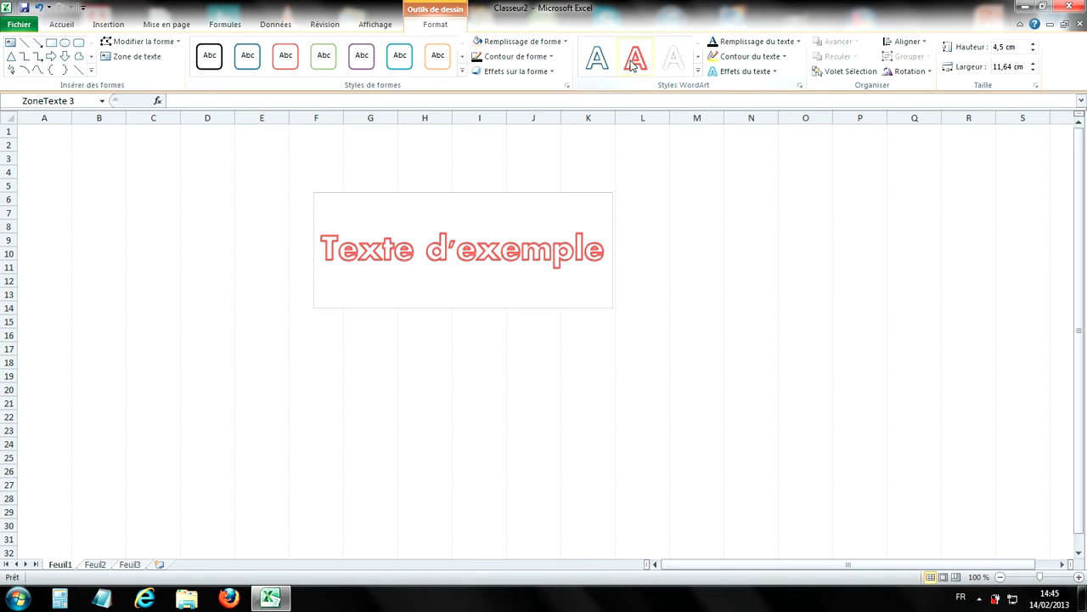
{"action": "left_click", "coordinate": [767, 44]}
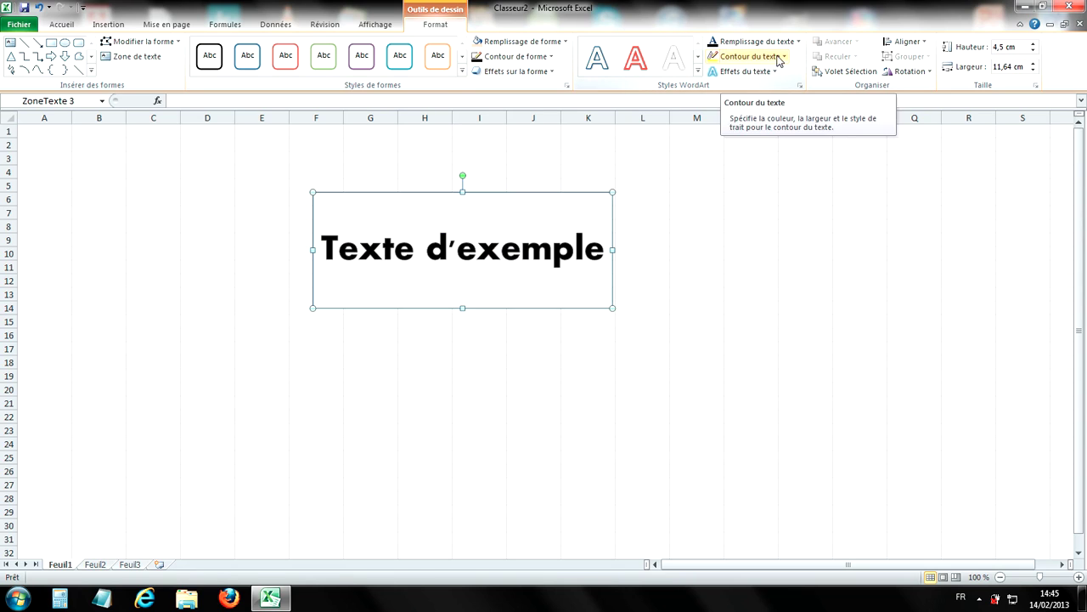
{"action": "left_click", "coordinate": [777, 57]}
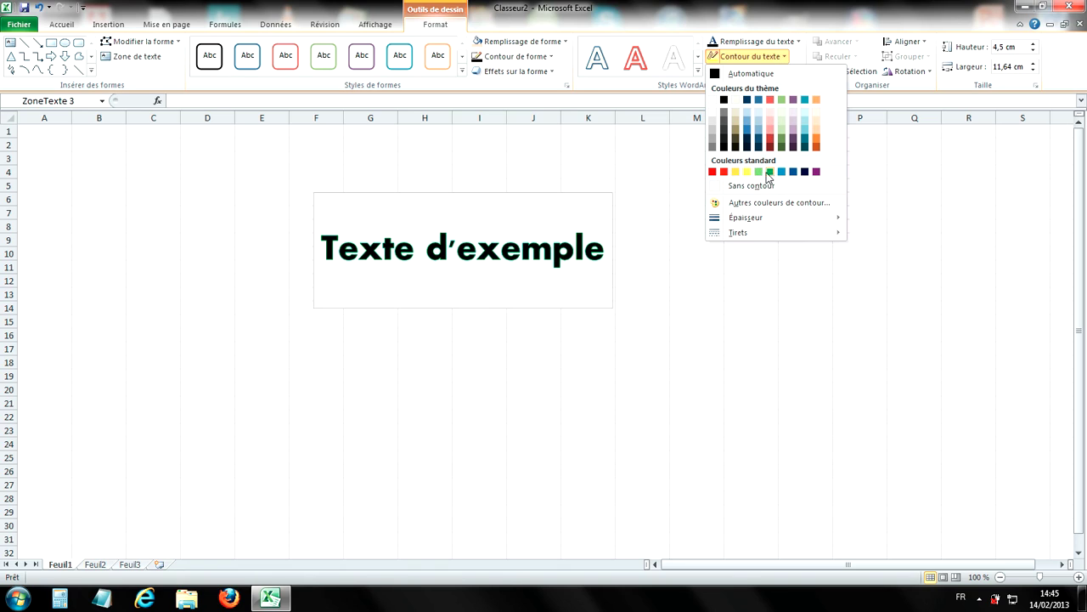
{"action": "left_click", "coordinate": [763, 175]}
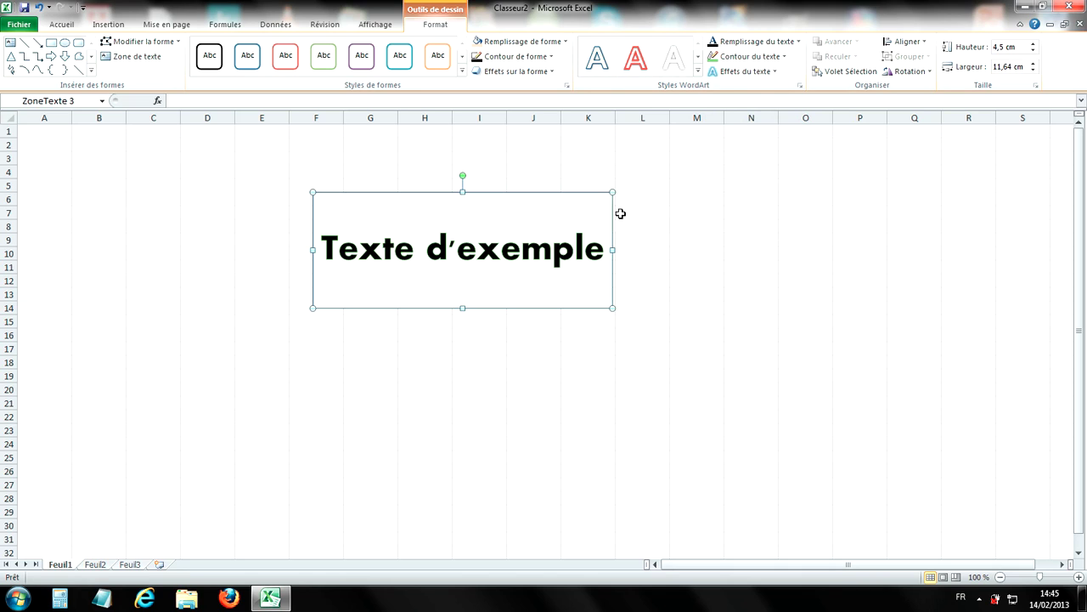
Set the thickness of the text's outline to 2¼ pt
{"action": "left_click", "coordinate": [780, 57]}
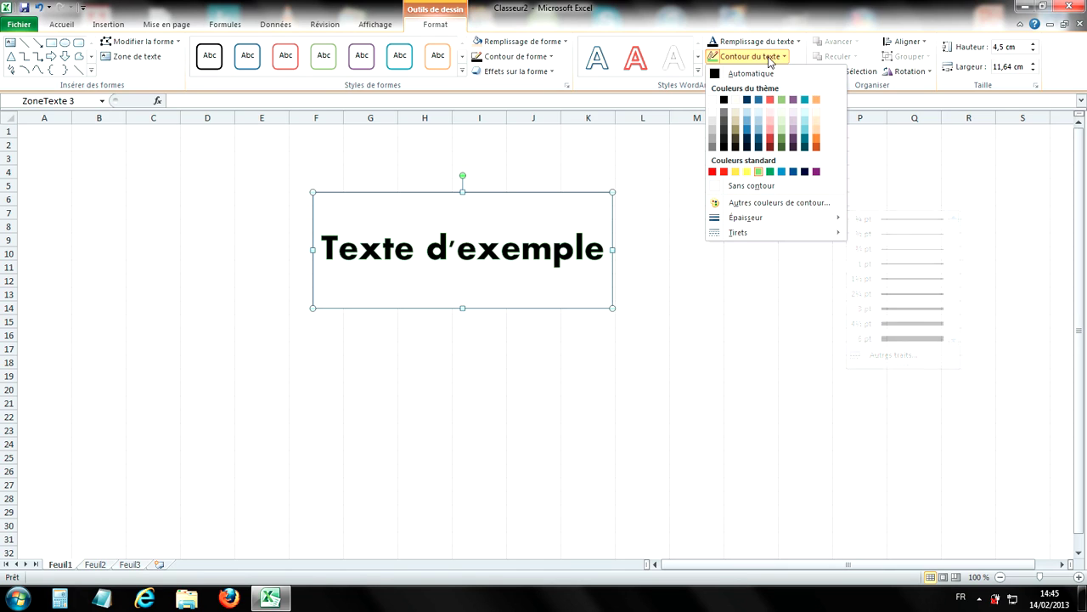
{"action": "mouse_move", "coordinate": [756, 225]}
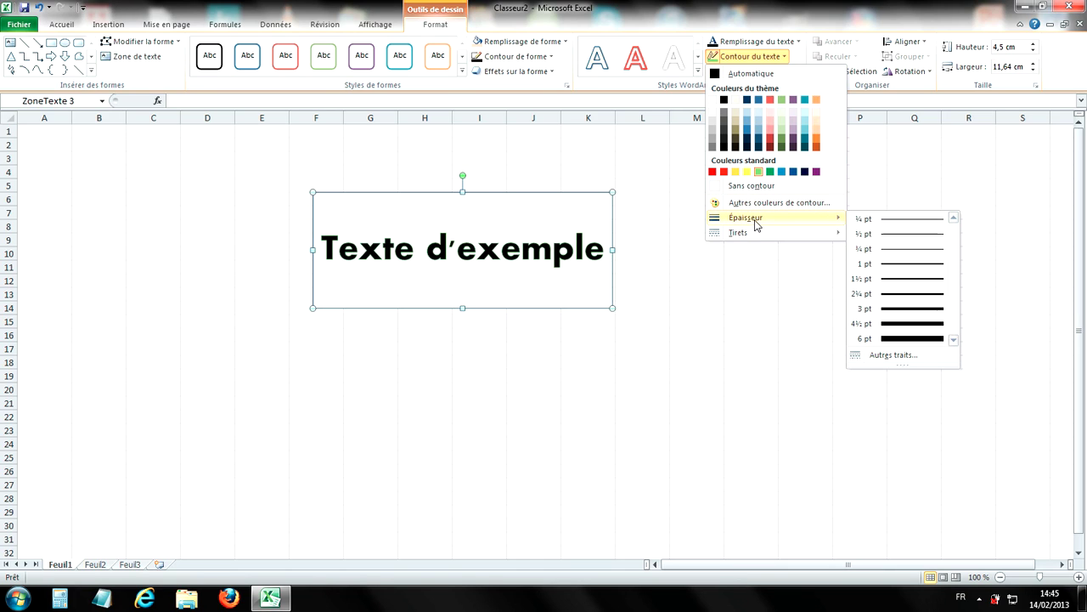
{"action": "left_click", "coordinate": [889, 294]}
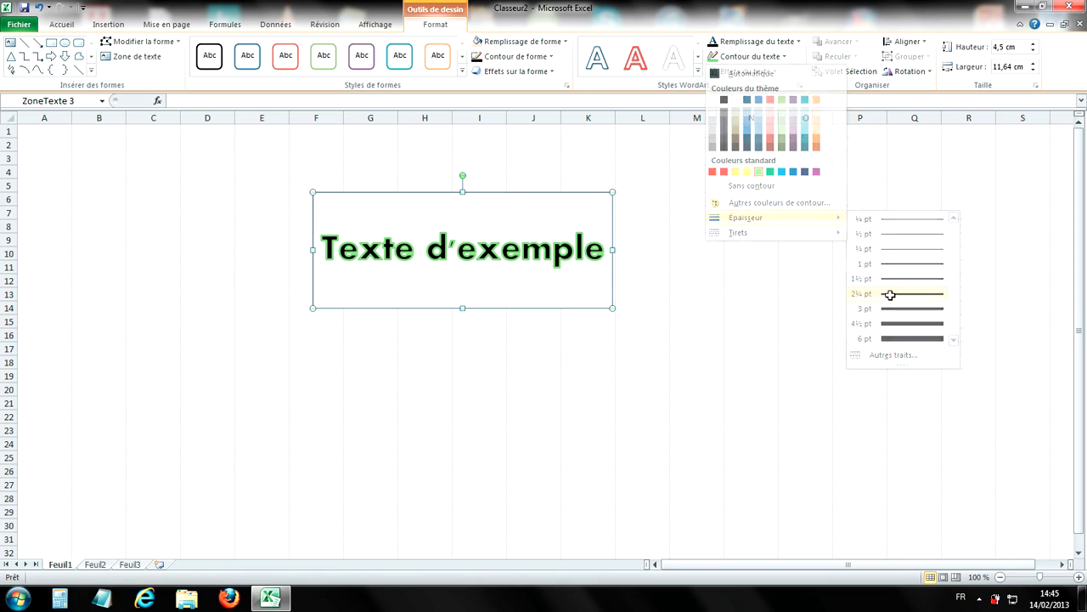
Examine the text outline's custom colour and other outline options without applying any, and deselect the text box
{"action": "left_click", "coordinate": [775, 57]}
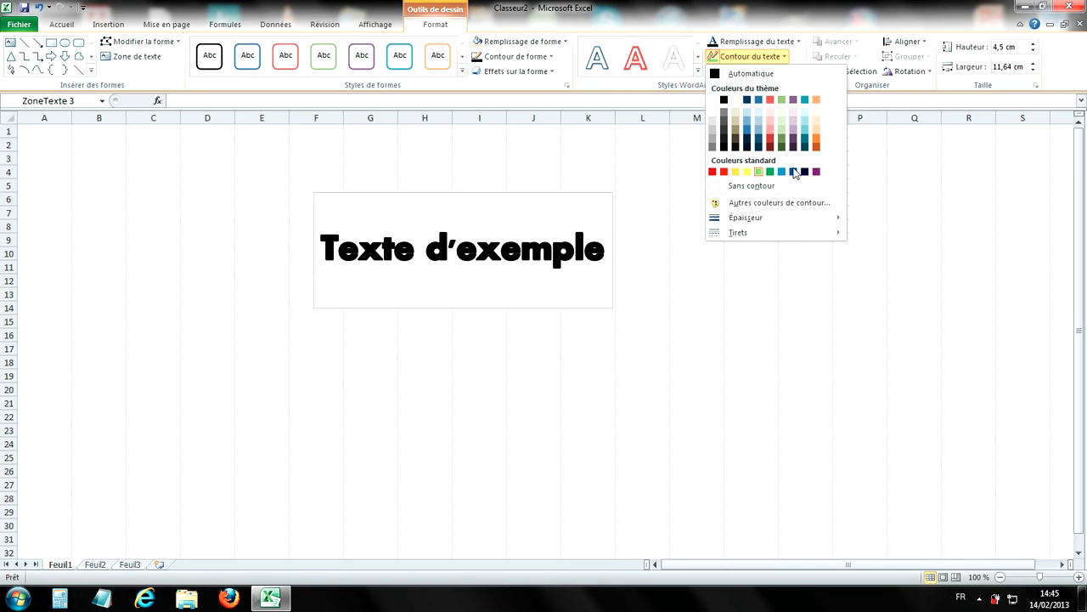
{"action": "mouse_move", "coordinate": [780, 236]}
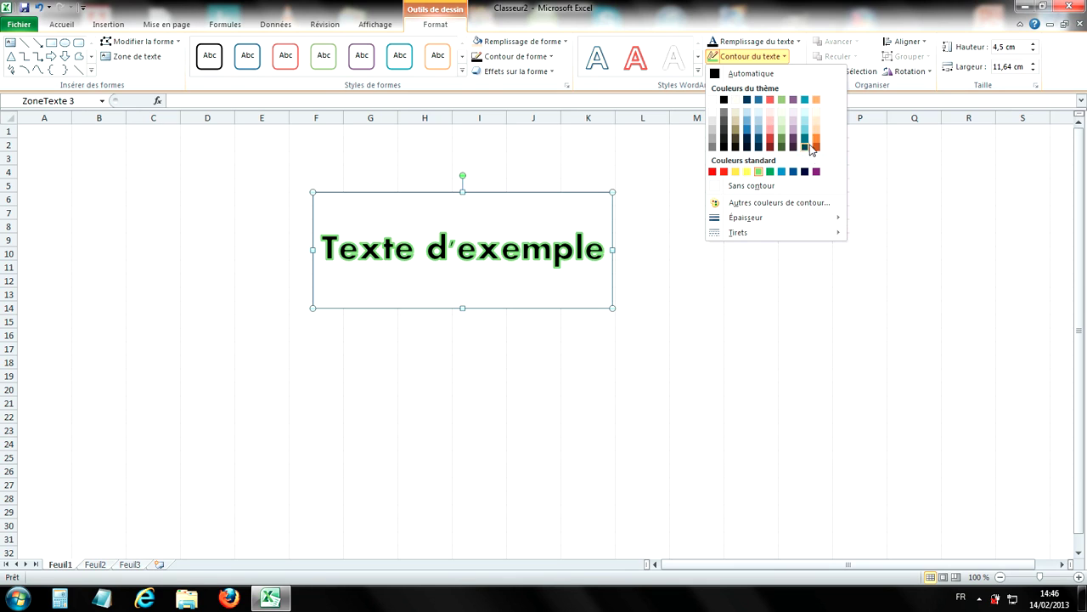
{"action": "left_click", "coordinate": [766, 207]}
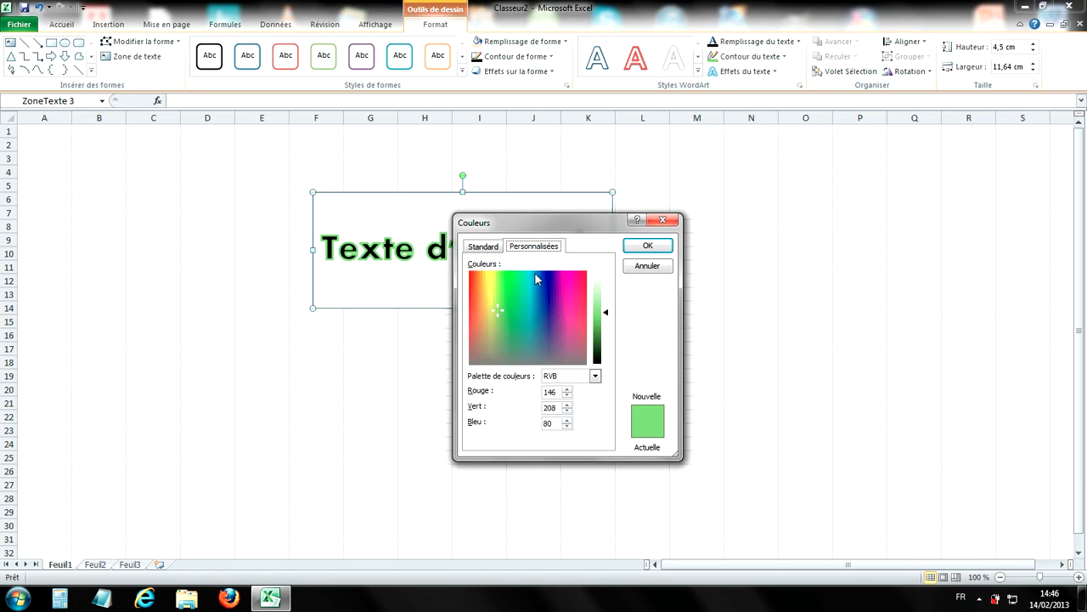
{"action": "left_click", "coordinate": [658, 218]}
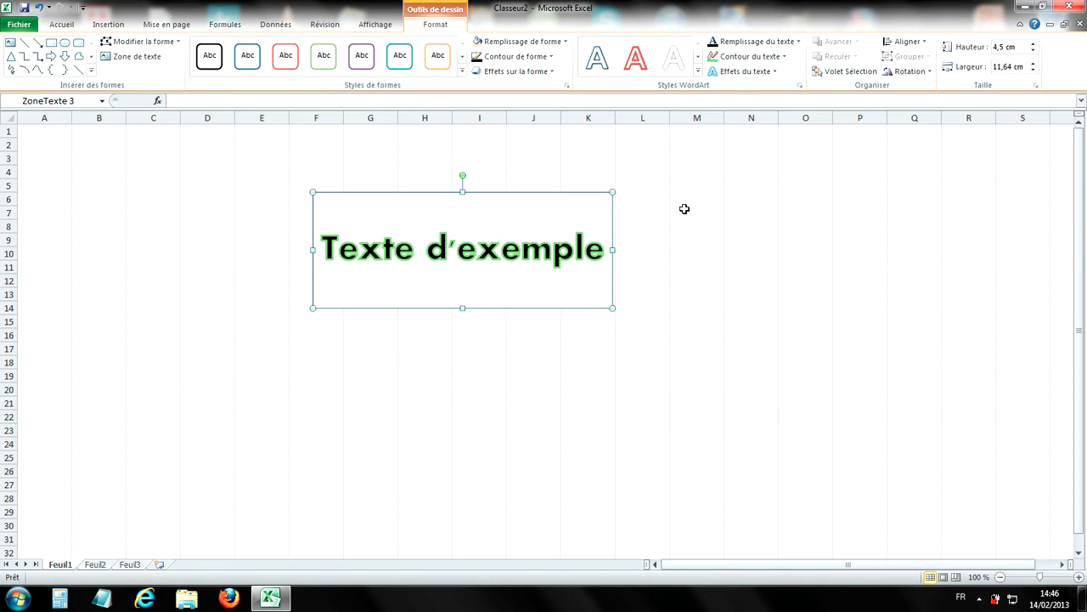
{"action": "left_click", "coordinate": [780, 58]}
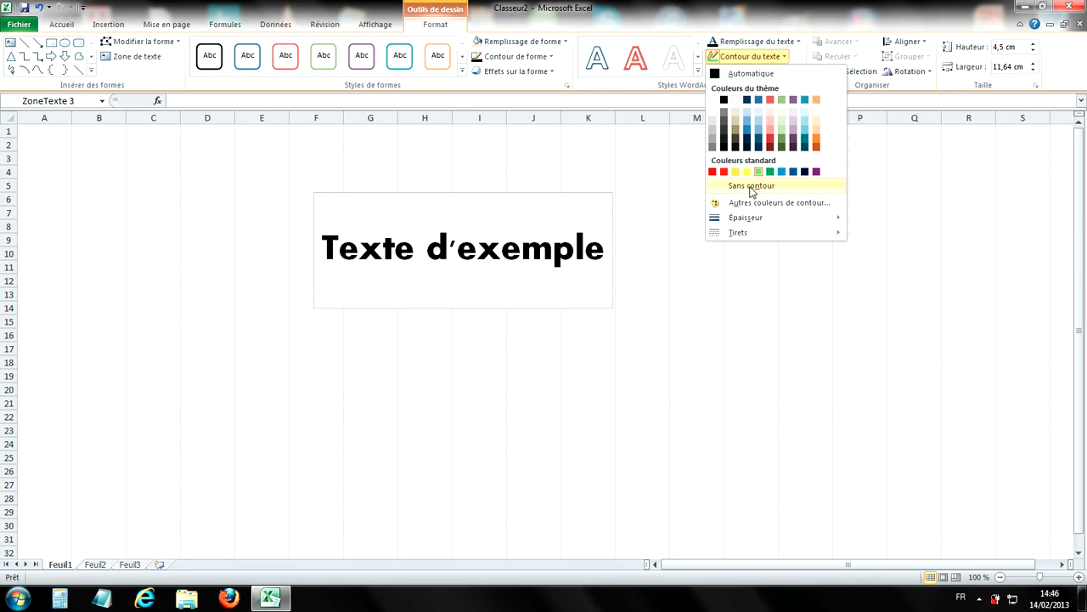
{"action": "left_click", "coordinate": [745, 5]}
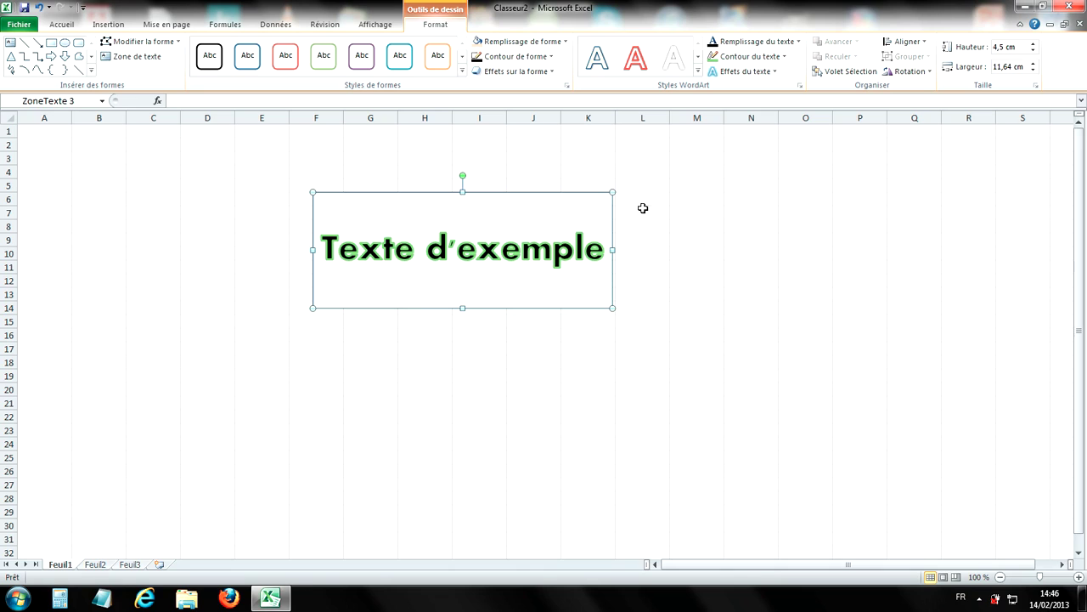
{"action": "left_click", "coordinate": [734, 213]}
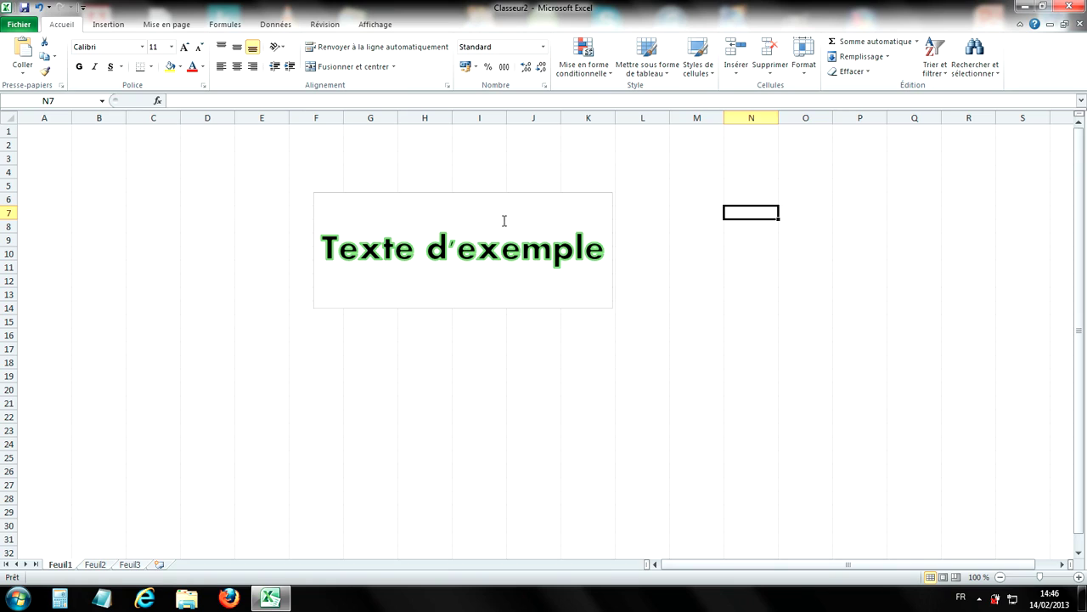
Select the text box and apply the pale green gradient shape style from the fourth row of the style gallery
{"action": "left_click", "coordinate": [554, 307]}
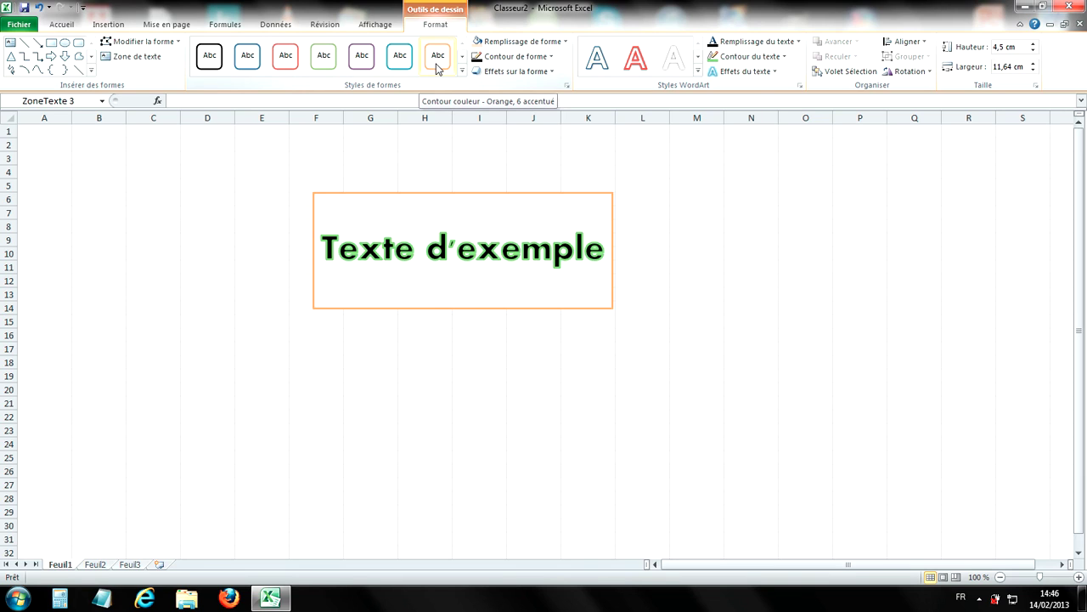
{"action": "left_click", "coordinate": [462, 70]}
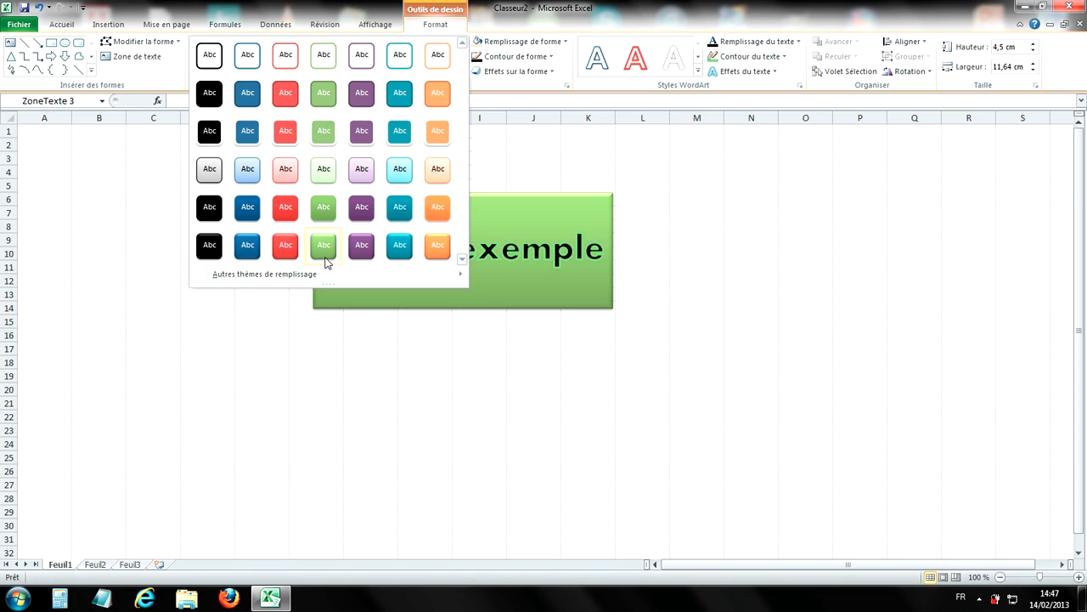
{"action": "left_click", "coordinate": [323, 182]}
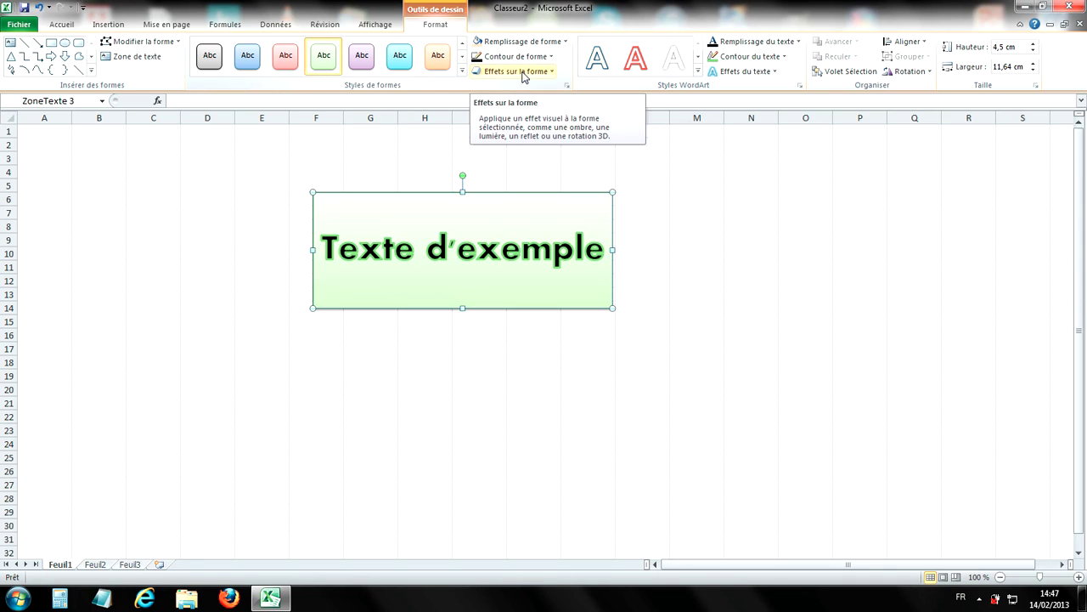
In the text box's gradient fill settings, set the colour of the gradient stop at 100 % to standard yellow
{"action": "left_click", "coordinate": [531, 44]}
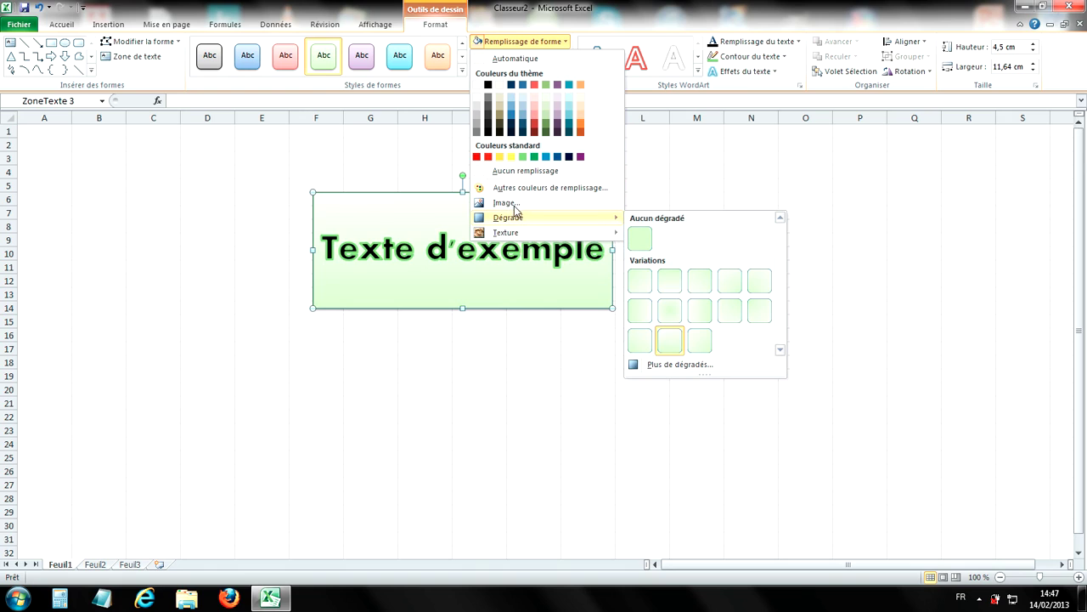
{"action": "mouse_move", "coordinate": [516, 233]}
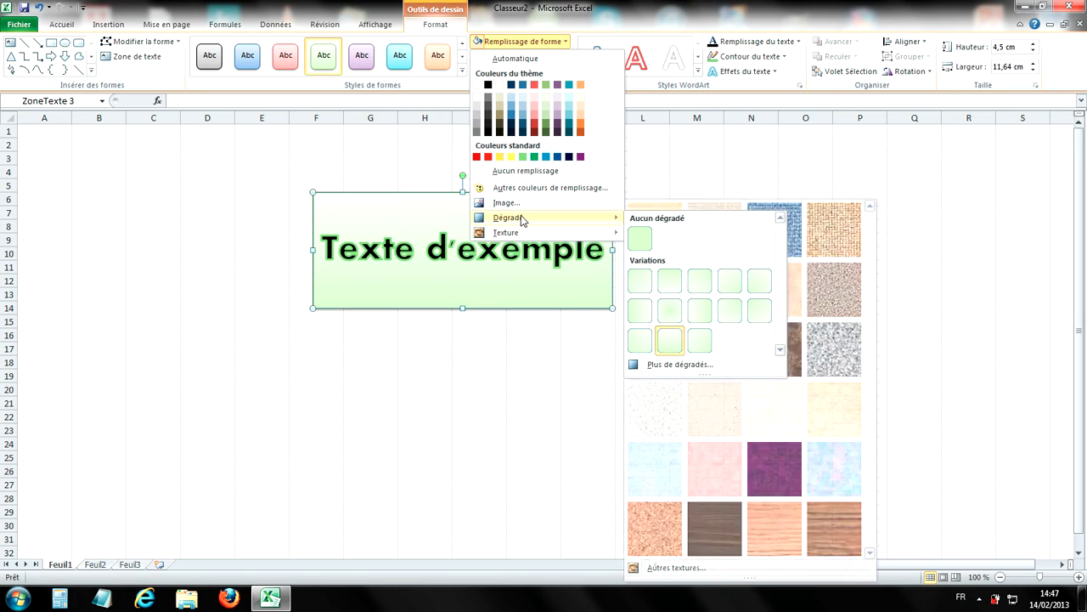
{"action": "left_click", "coordinate": [671, 365]}
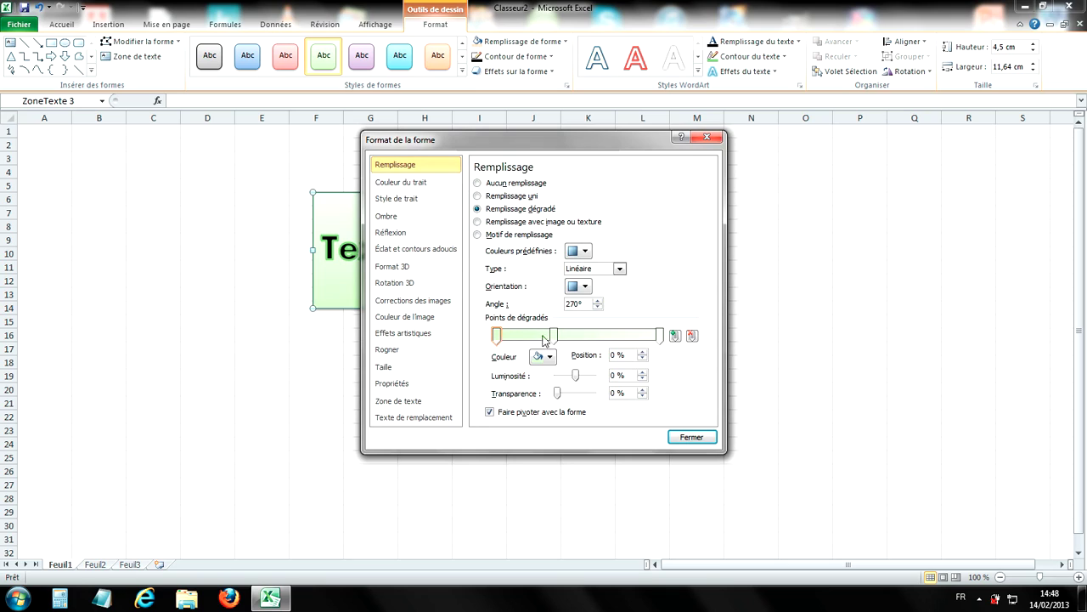
{"action": "left_click", "coordinate": [659, 337]}
{"action": "left_click", "coordinate": [547, 357]}
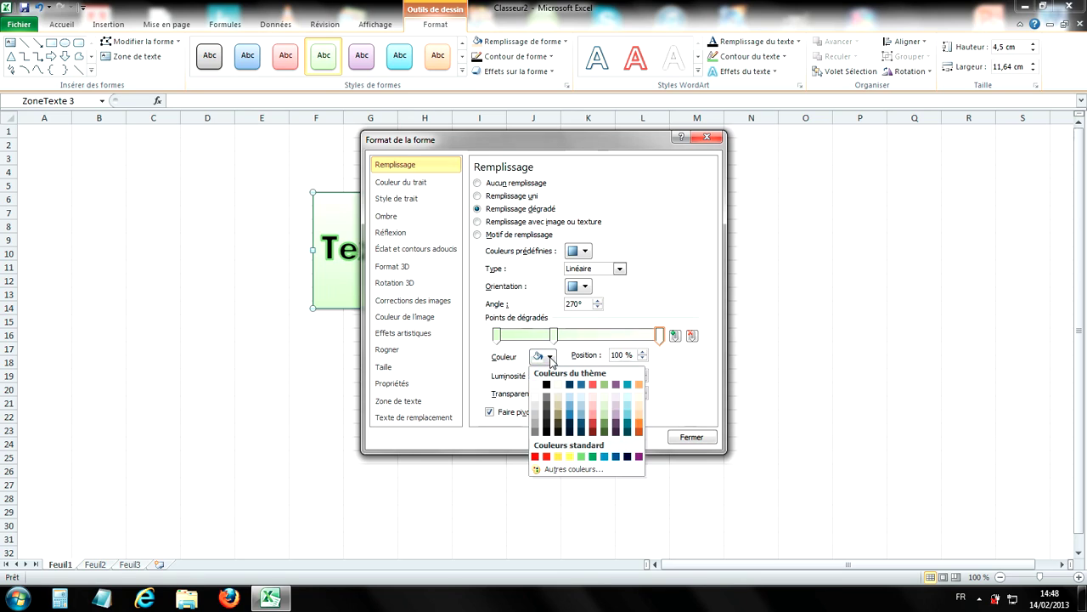
{"action": "left_click", "coordinate": [570, 456]}
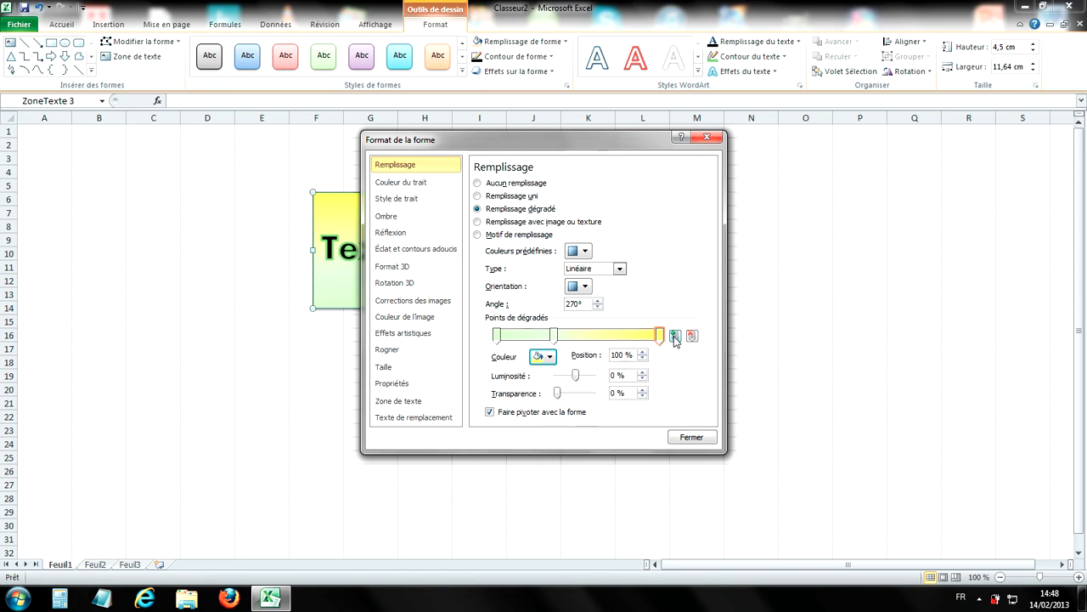
Set the gradient stop at 0 % to standard red and close the shape formatting settings
{"action": "left_click", "coordinate": [497, 337]}
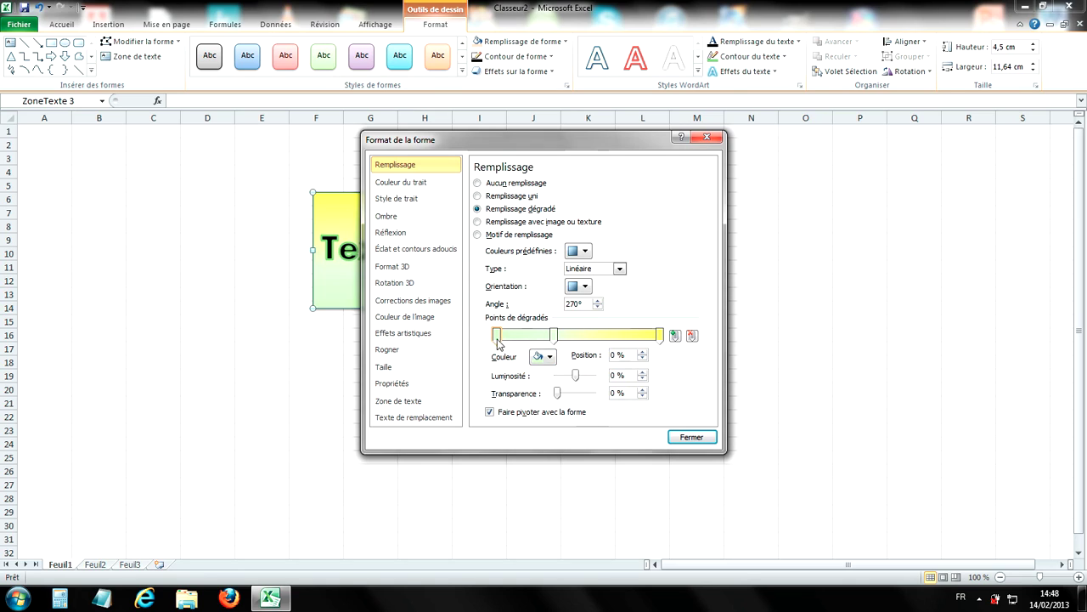
{"action": "left_click", "coordinate": [545, 357]}
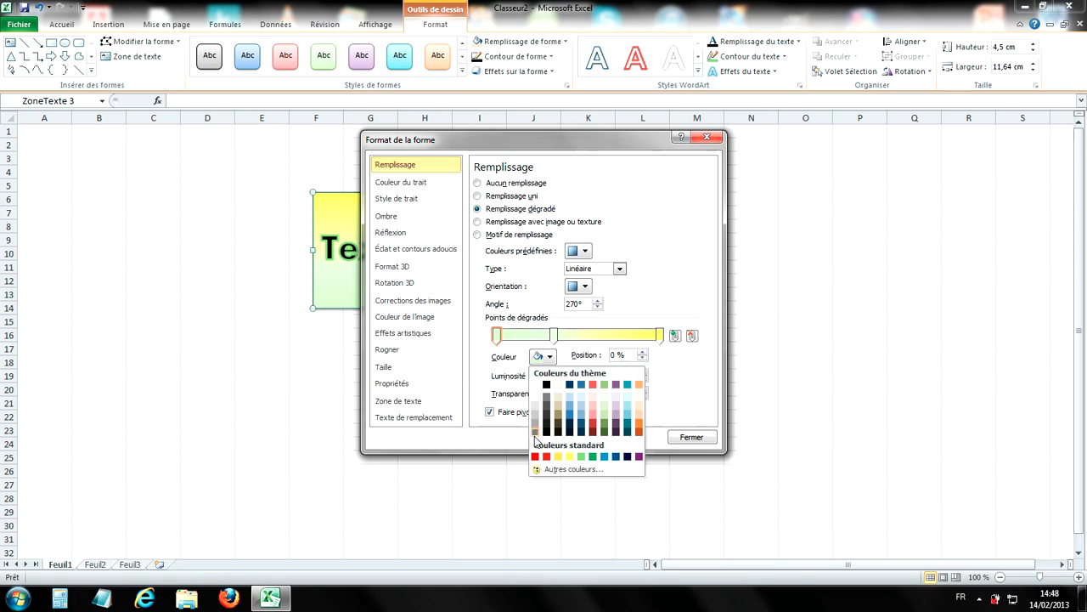
{"action": "left_click", "coordinate": [546, 457]}
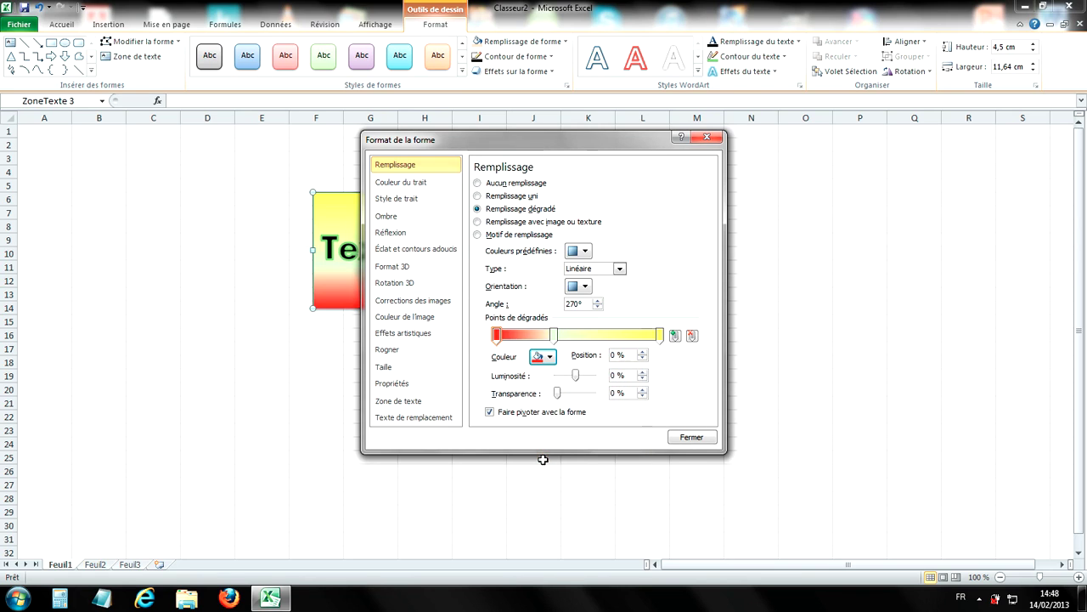
{"action": "left_click", "coordinate": [696, 438]}
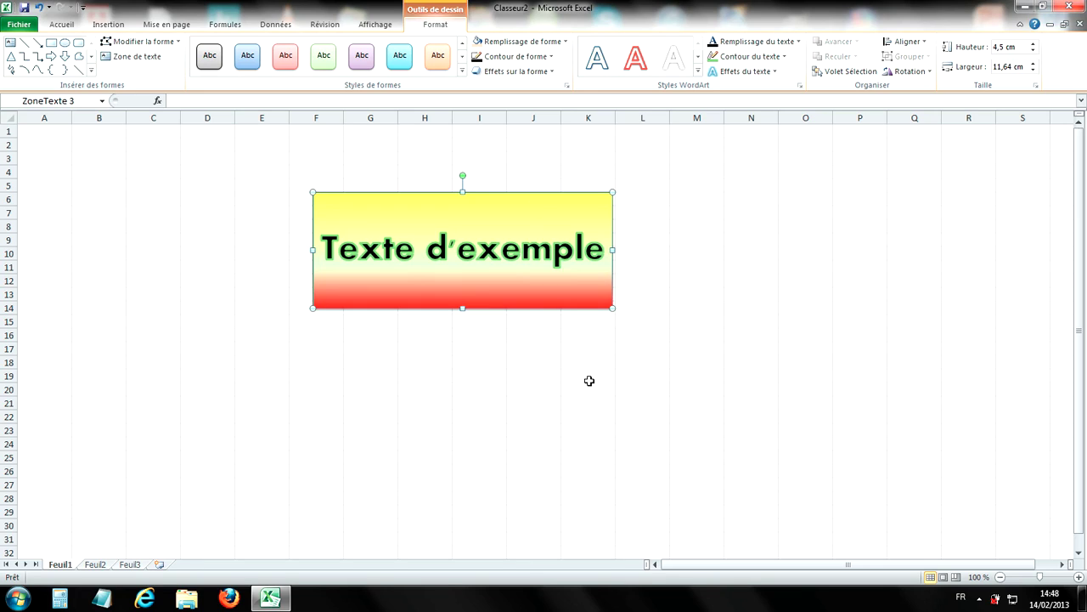
Give the text box a red outline 3 pt thick and deselect it
{"action": "left_click", "coordinate": [534, 60]}
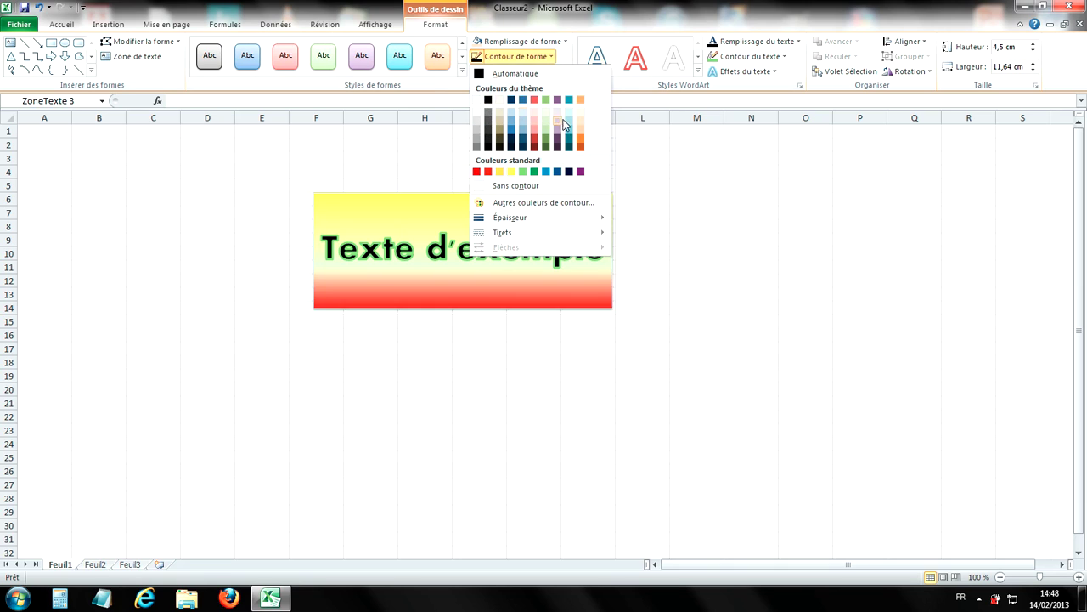
{"action": "mouse_move", "coordinate": [509, 219]}
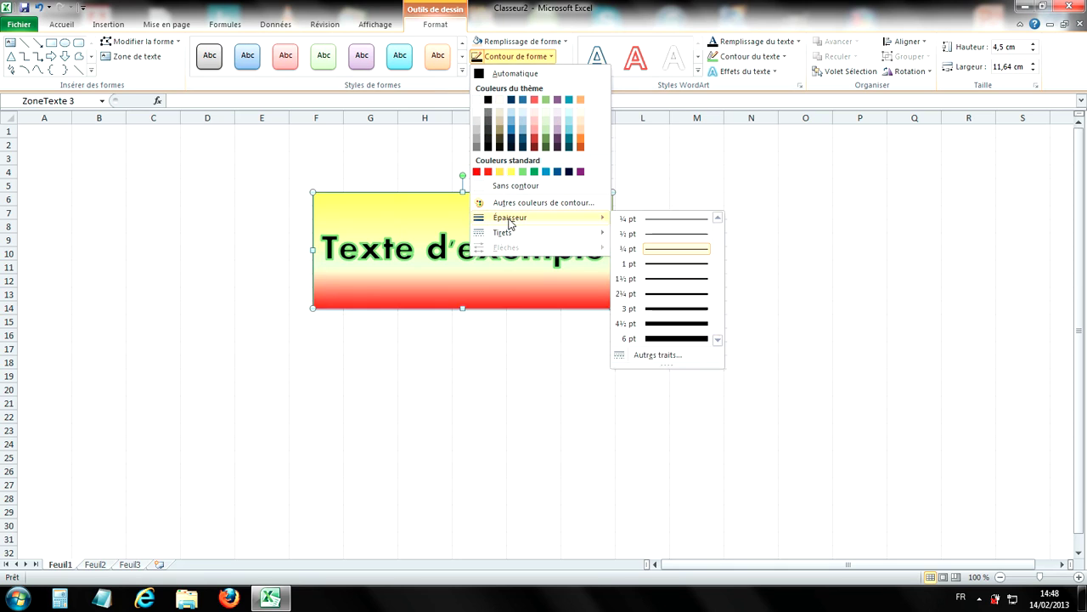
{"action": "left_click", "coordinate": [663, 309]}
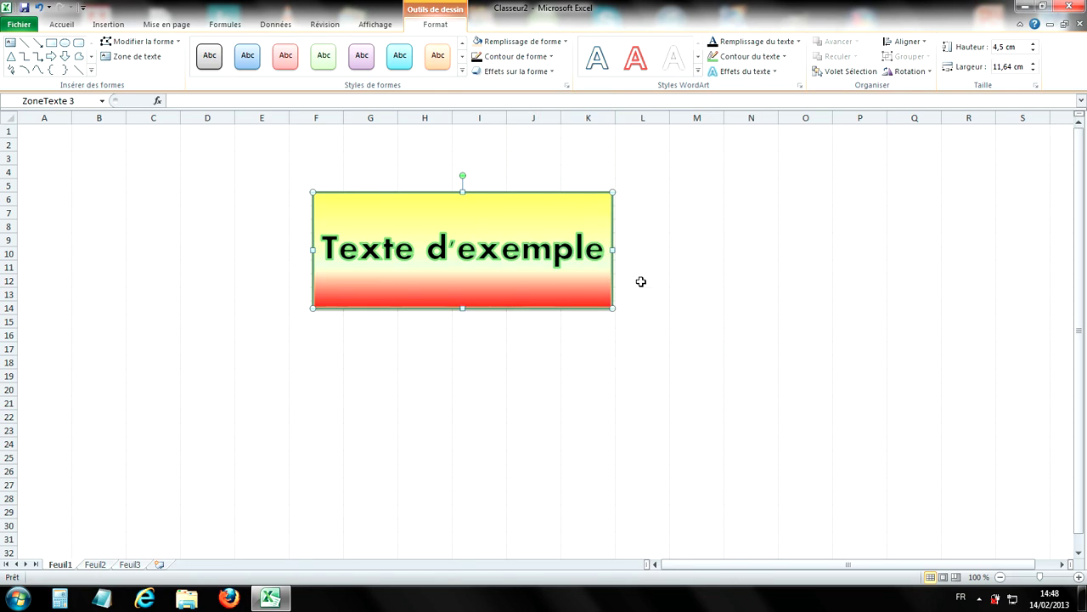
{"action": "left_click", "coordinate": [541, 59]}
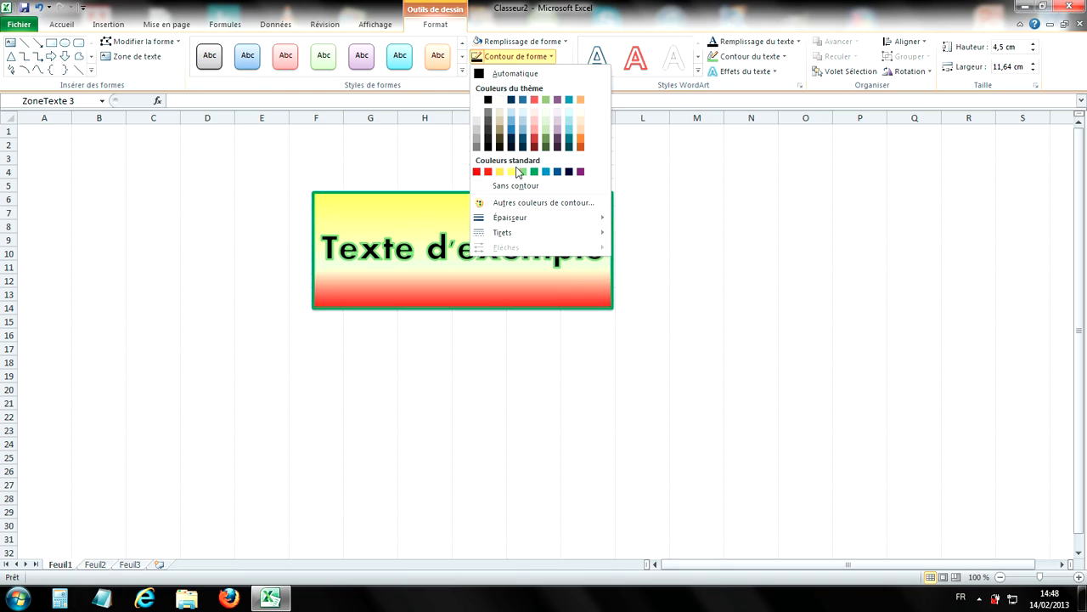
{"action": "left_click", "coordinate": [476, 171]}
{"action": "left_click", "coordinate": [720, 211]}
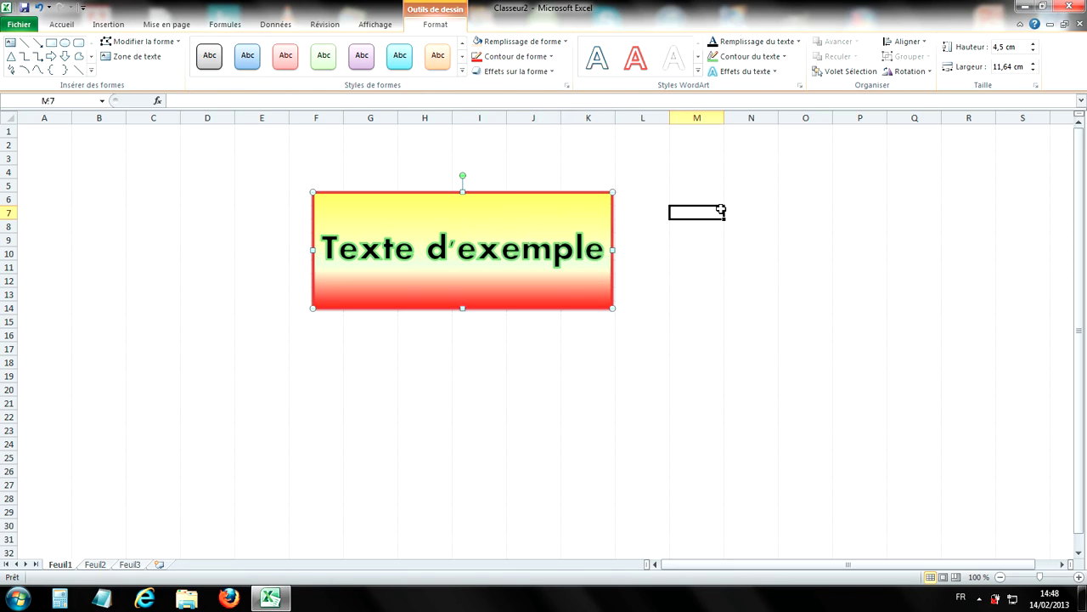
Reselect the text box and examine the dash styles available for its outline without applying any
{"action": "left_click", "coordinate": [595, 199]}
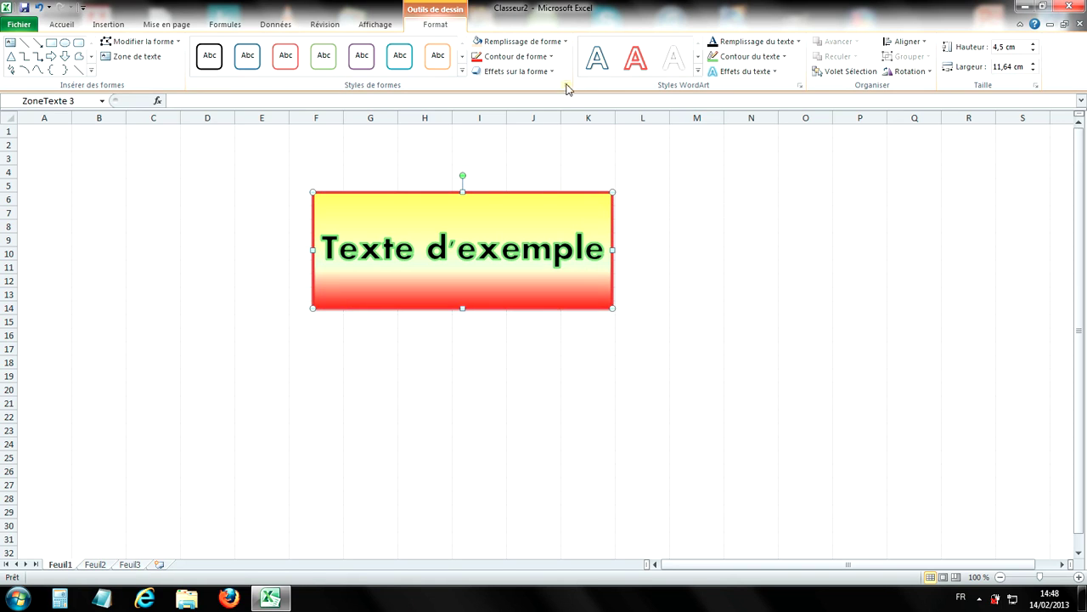
{"action": "left_click", "coordinate": [547, 57]}
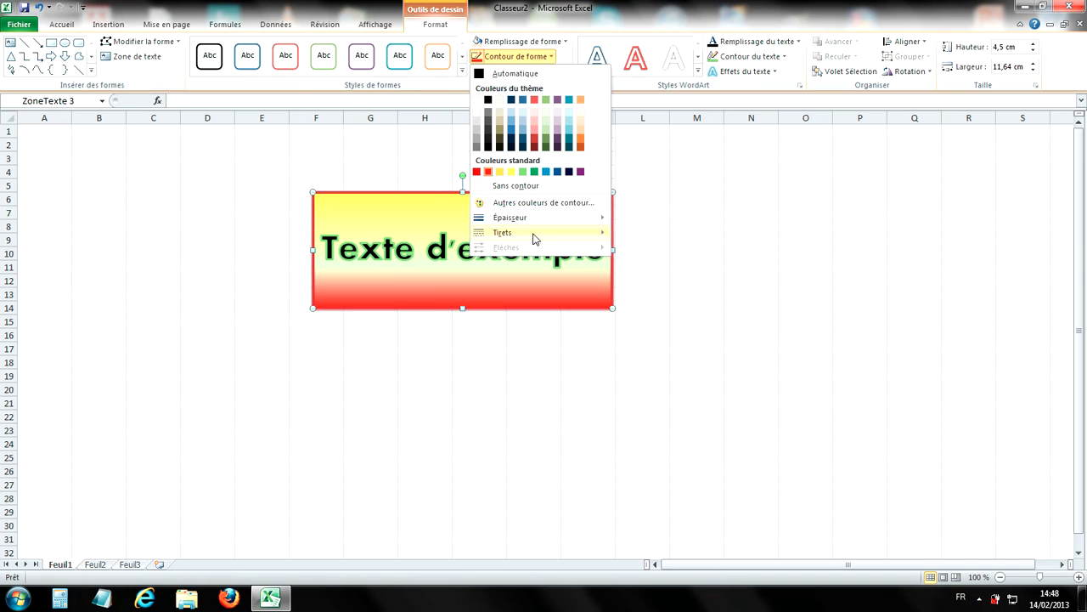
{"action": "mouse_move", "coordinate": [533, 241]}
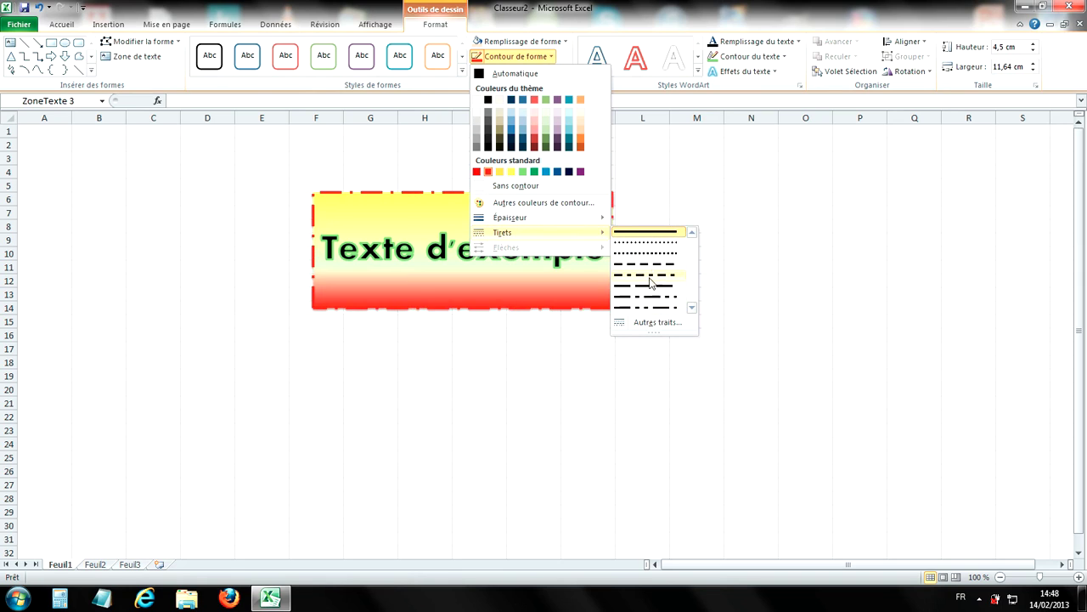
{"action": "left_click", "coordinate": [533, 209]}
{"action": "left_click", "coordinate": [666, 206]}
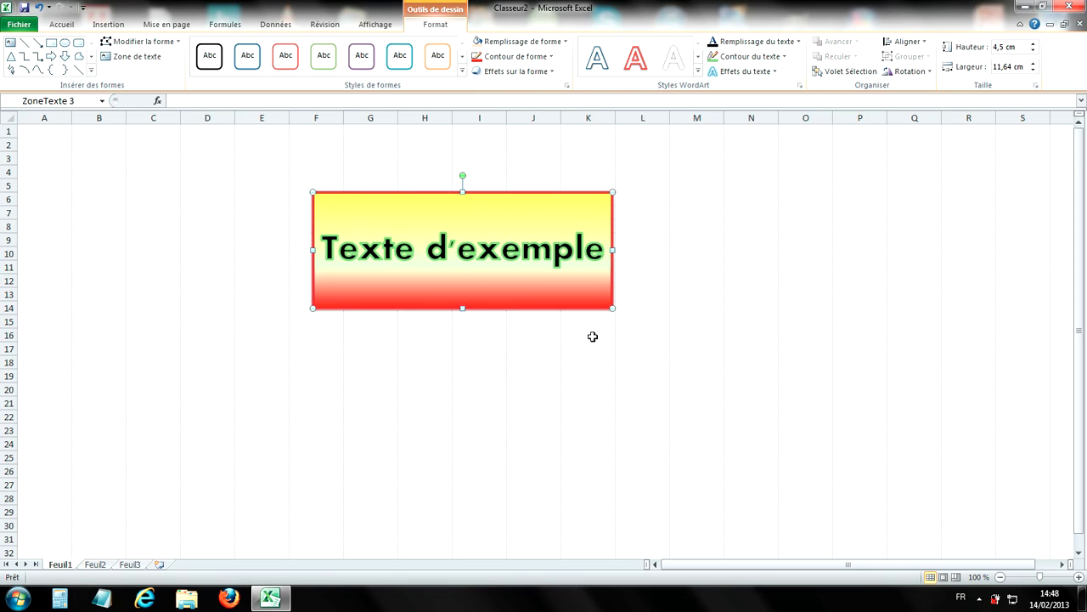
Apply the first inner shadow effect, cast from the upper-left corner, to the text box and deselect it
{"action": "left_click", "coordinate": [546, 74]}
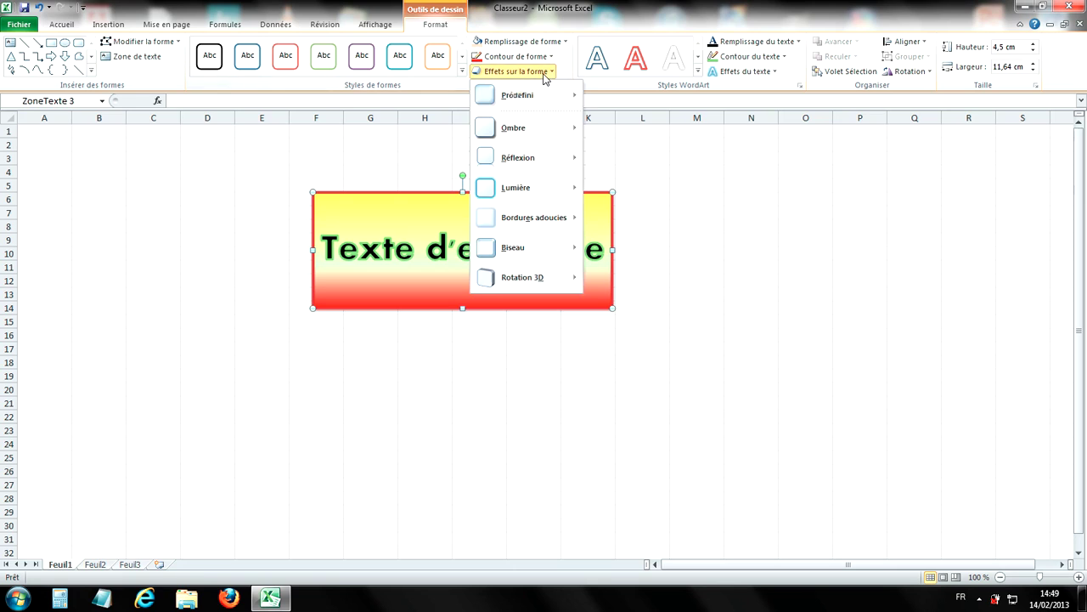
{"action": "mouse_move", "coordinate": [529, 128]}
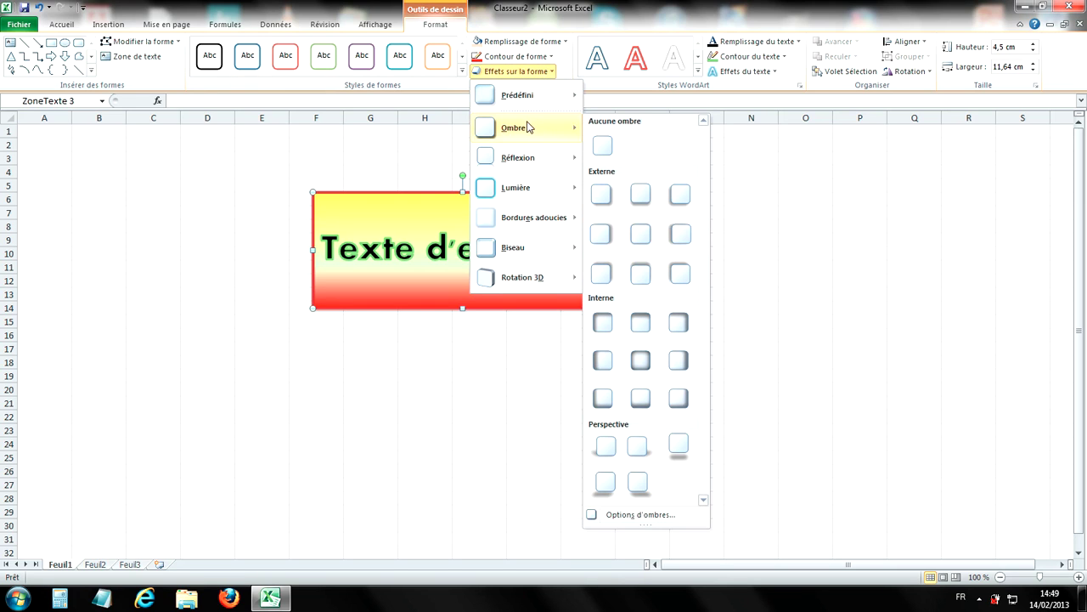
{"action": "left_click", "coordinate": [602, 322]}
{"action": "left_click", "coordinate": [739, 252]}
Reselect the text box and open its shape outline options
{"action": "left_click", "coordinate": [567, 200]}
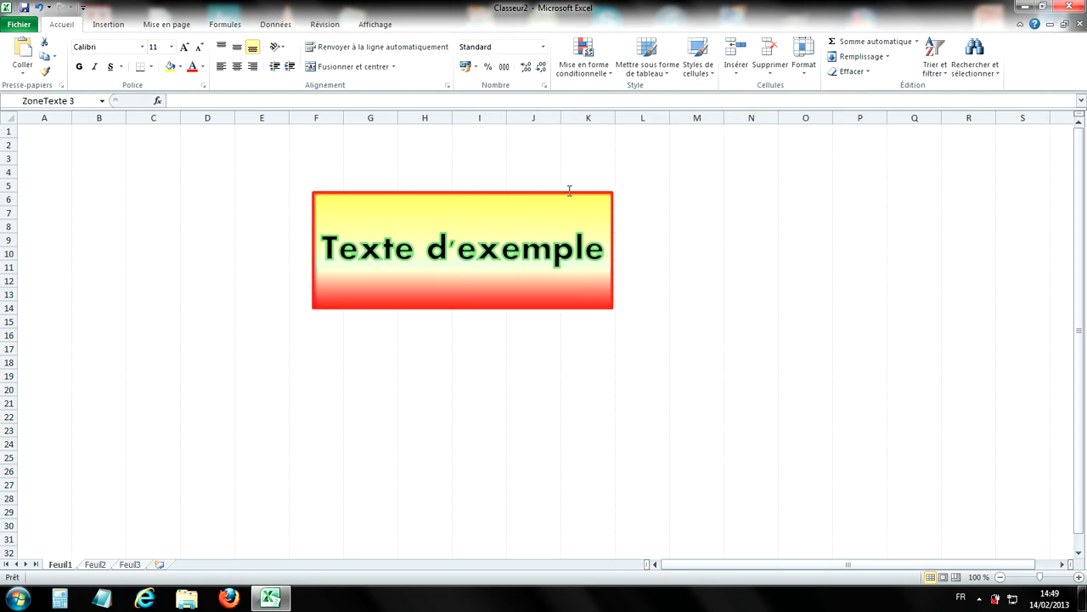
{"action": "left_click", "coordinate": [552, 56]}
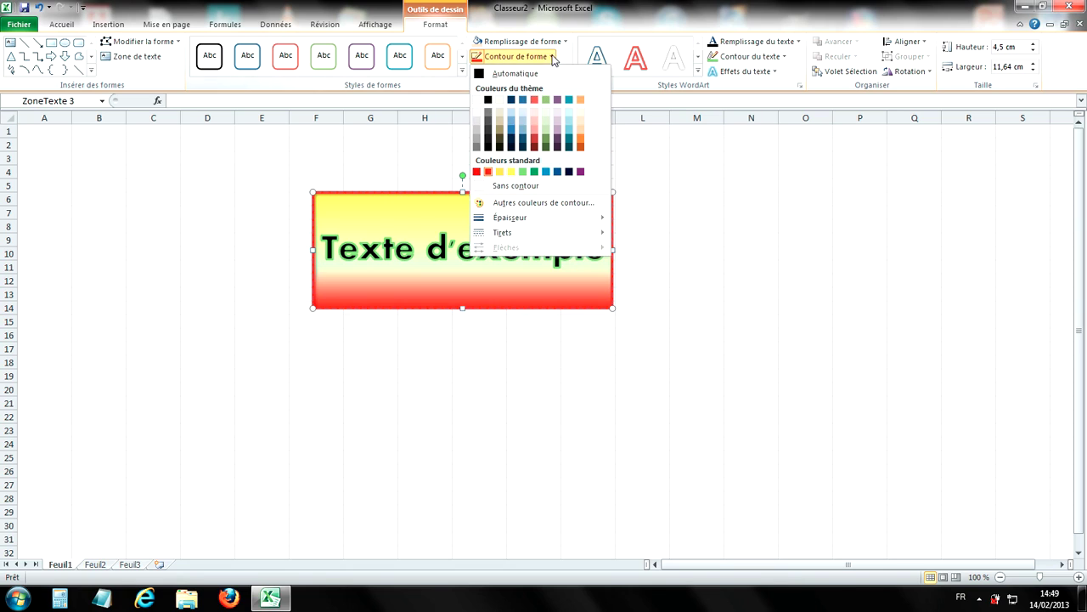